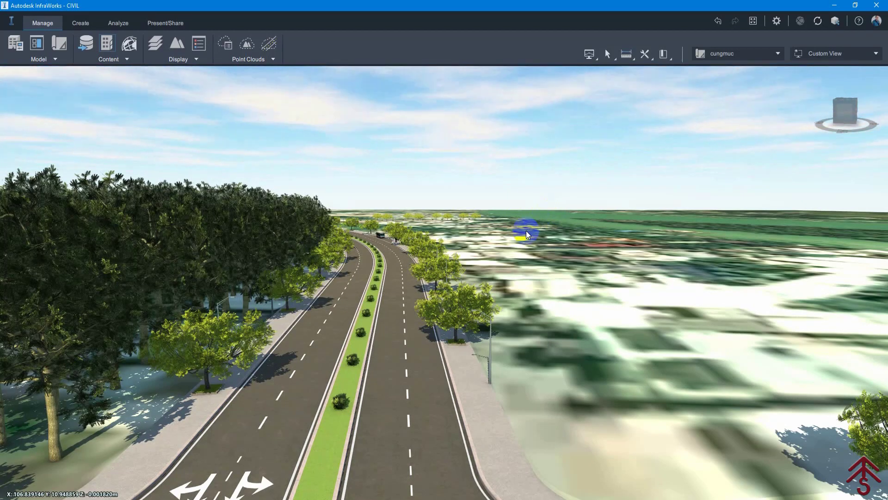
Search 3D Warehouse for 'barie'
drag(526, 230, 274, 310)
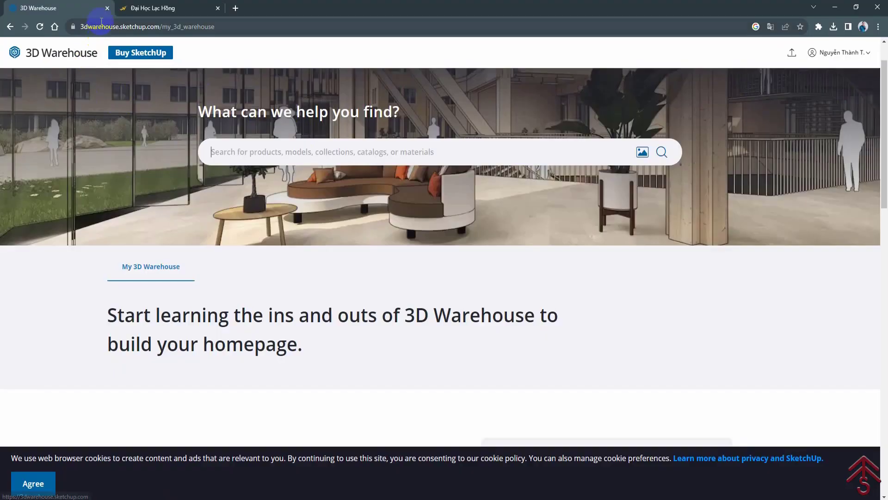
click(100, 27)
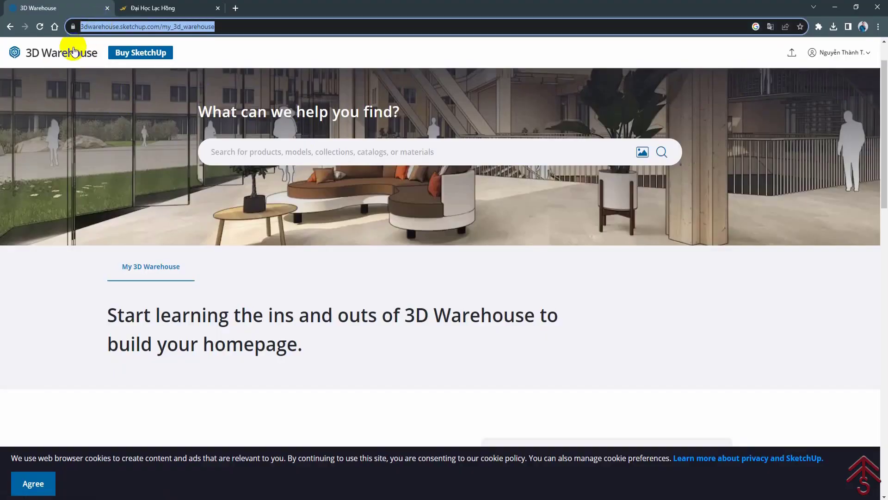
click(841, 52)
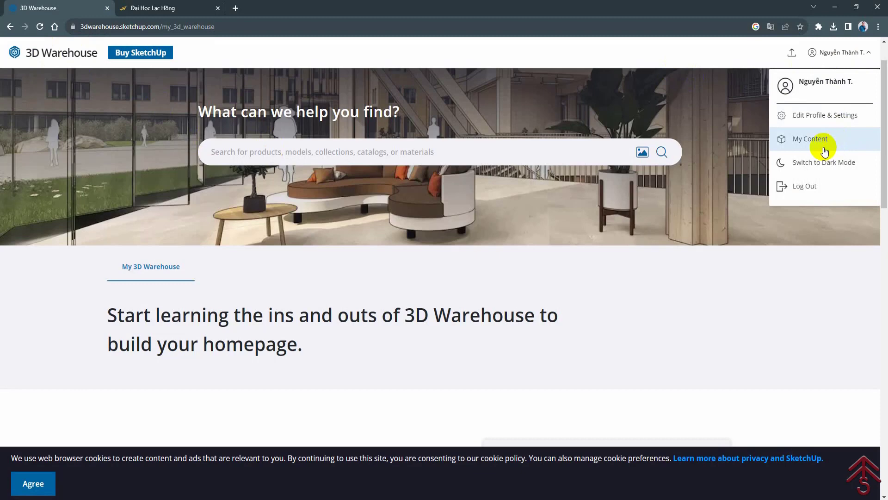
click(298, 27)
click(275, 152)
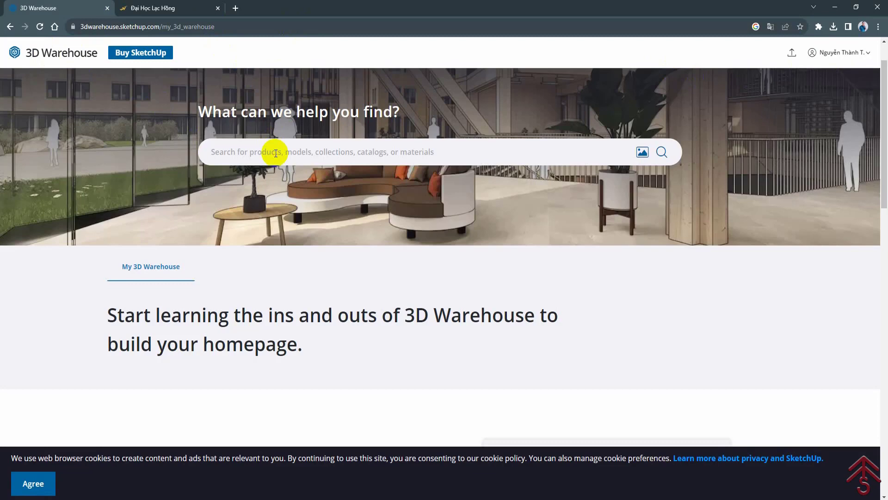
text(bari)
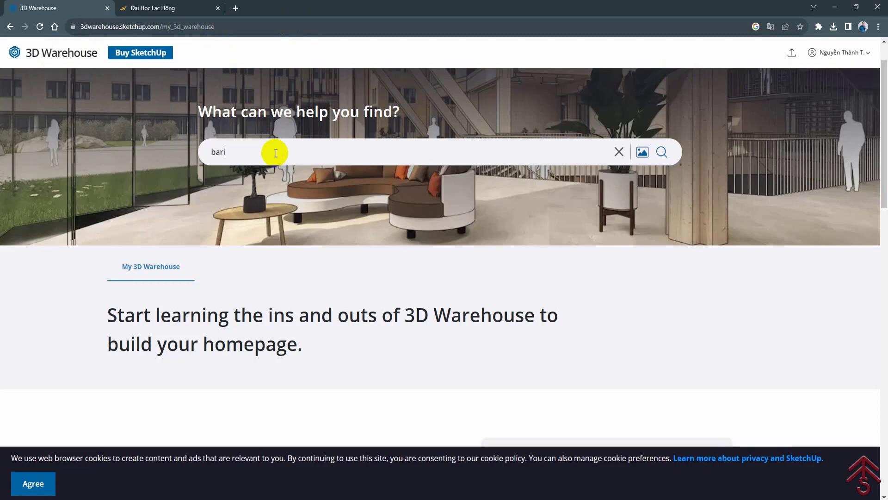
text(e)
key(Return)
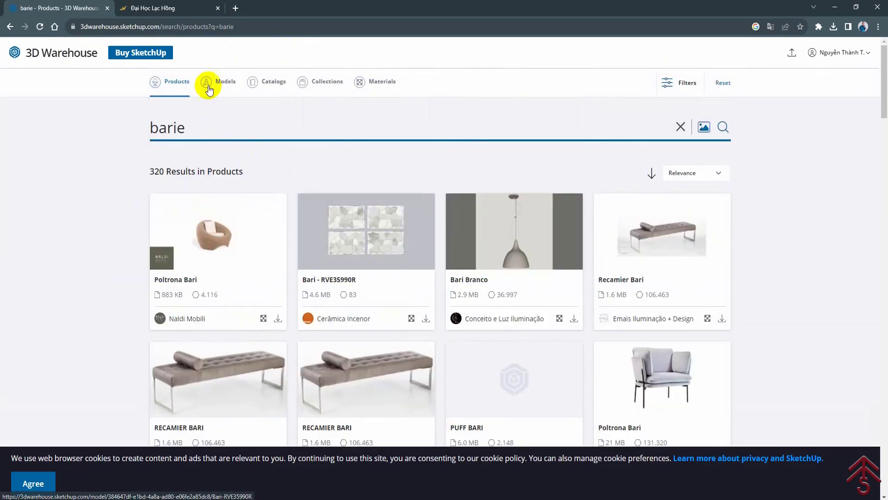
Filter the barie results to the 835 models and browse through them
click(206, 84)
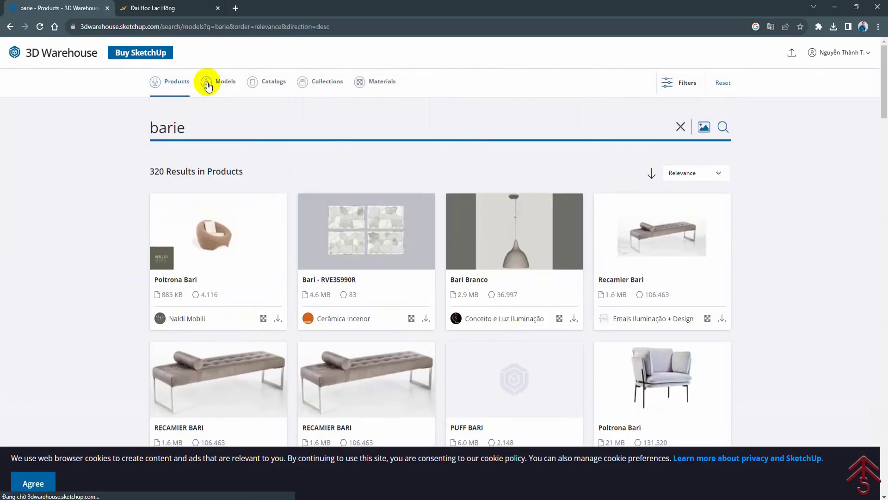
scroll(393, 180, down, 1)
scroll(433, 218, down, 2)
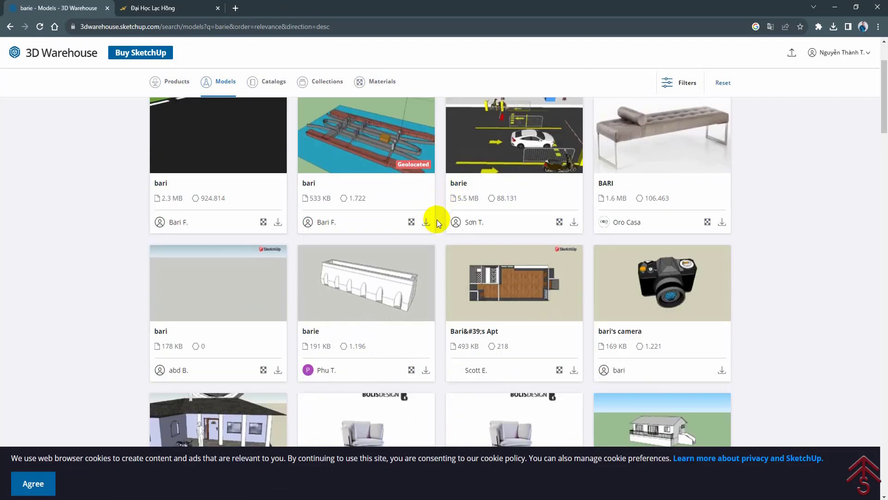
scroll(432, 221, down, 1)
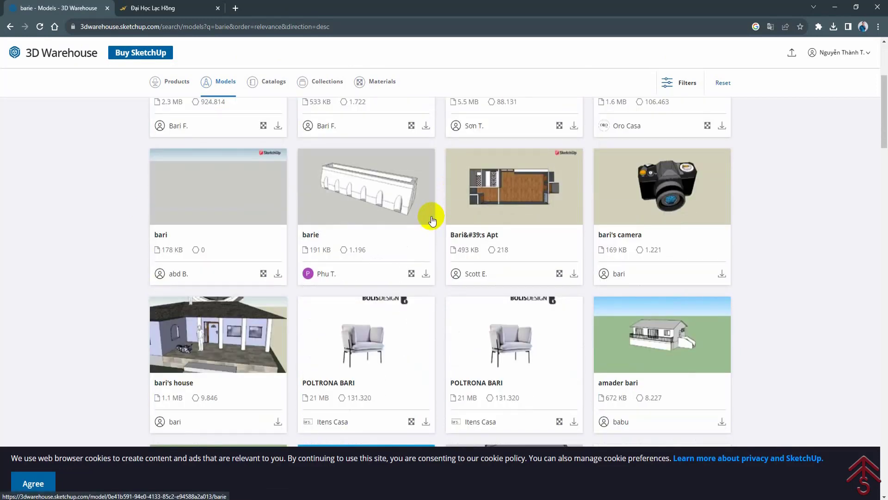
scroll(432, 219, down, 2)
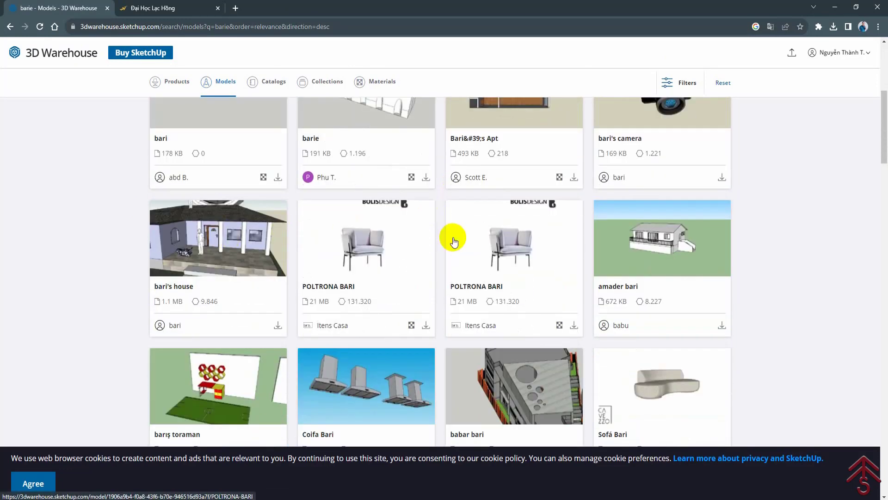
scroll(453, 239, up, 2)
scroll(452, 238, up, 1)
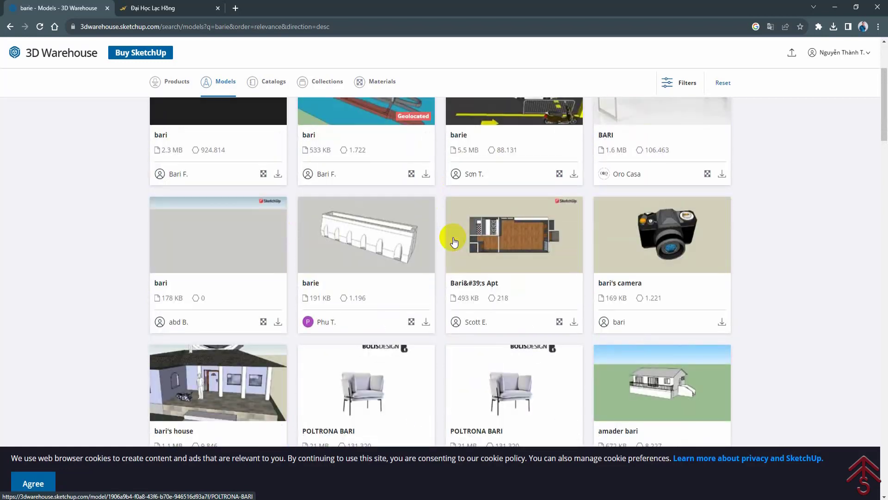
scroll(448, 236, up, 3)
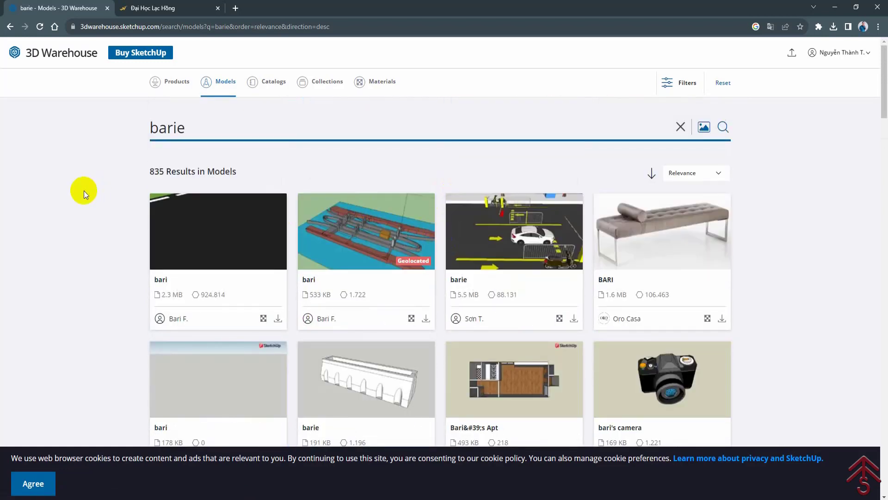
drag(264, 120, 109, 129)
click(248, 131)
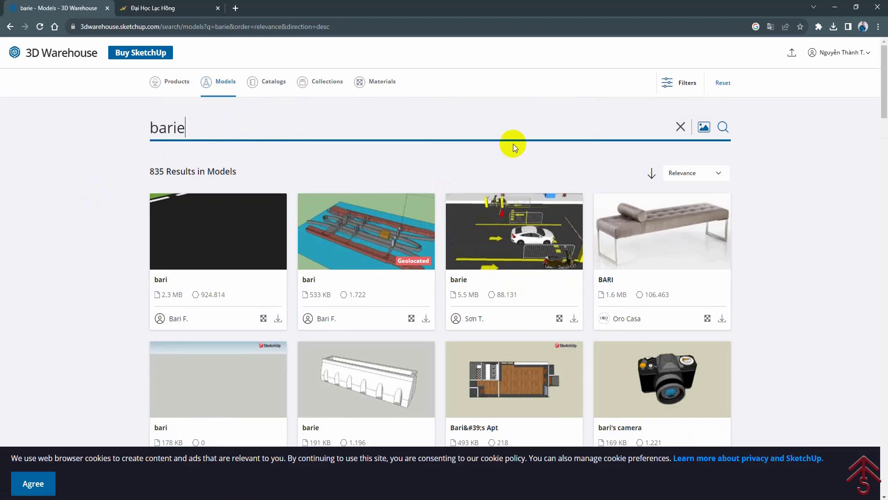
scroll(478, 210, down, 1)
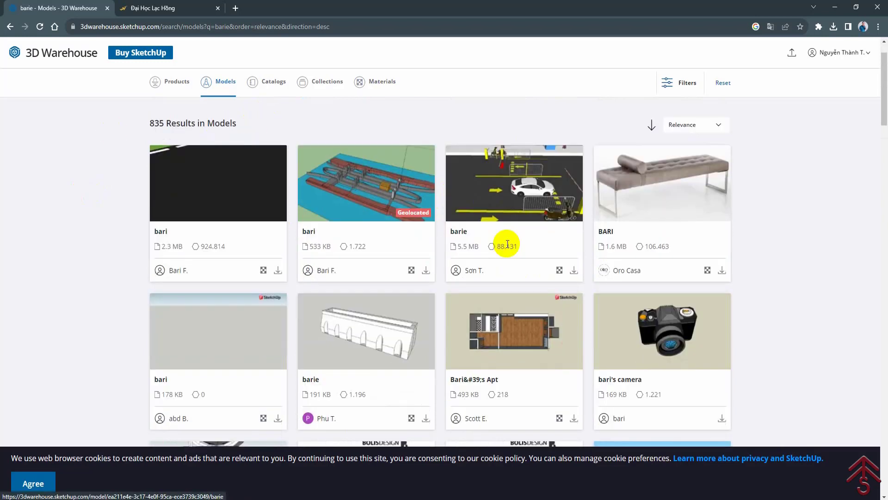
Download the barie model as a SketchUp 2022 file into the DOWNLOADS folder
click(574, 269)
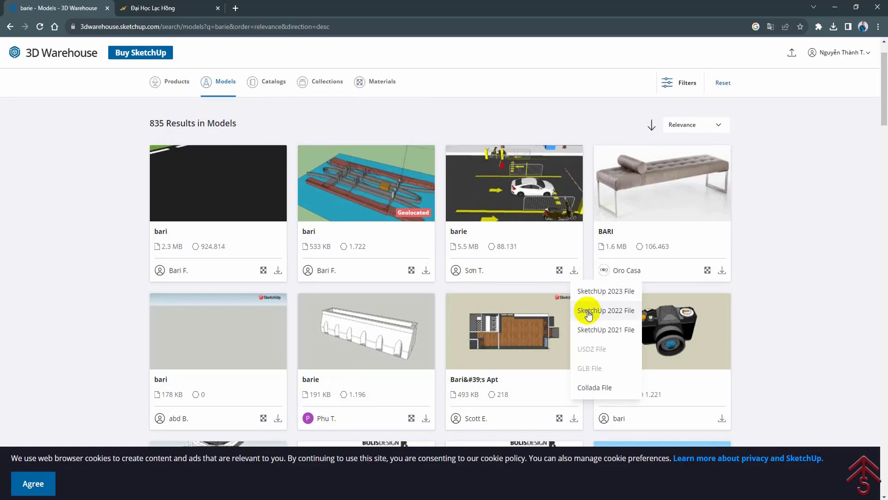
click(591, 311)
scroll(130, 147, down, 1)
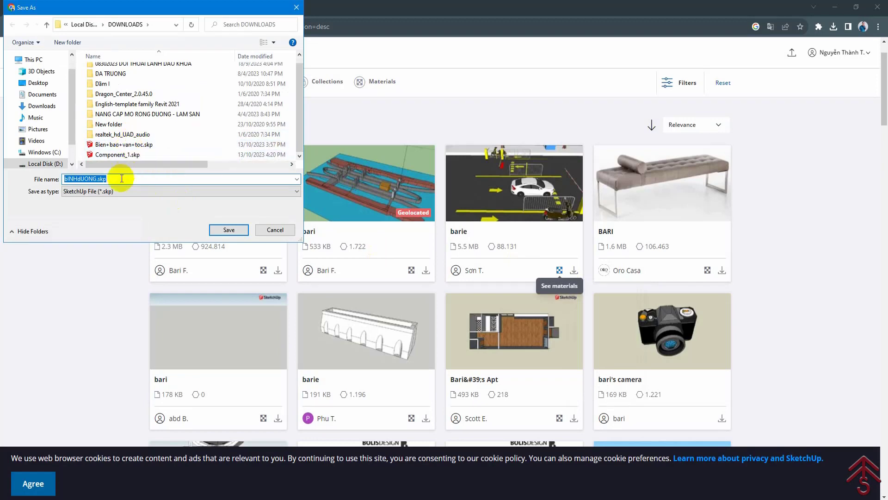
drag(97, 179, 70, 179)
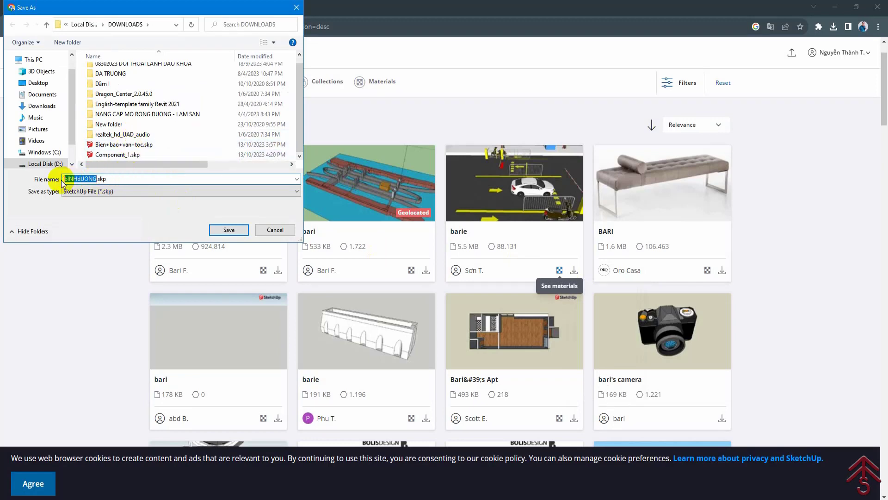
click(108, 179)
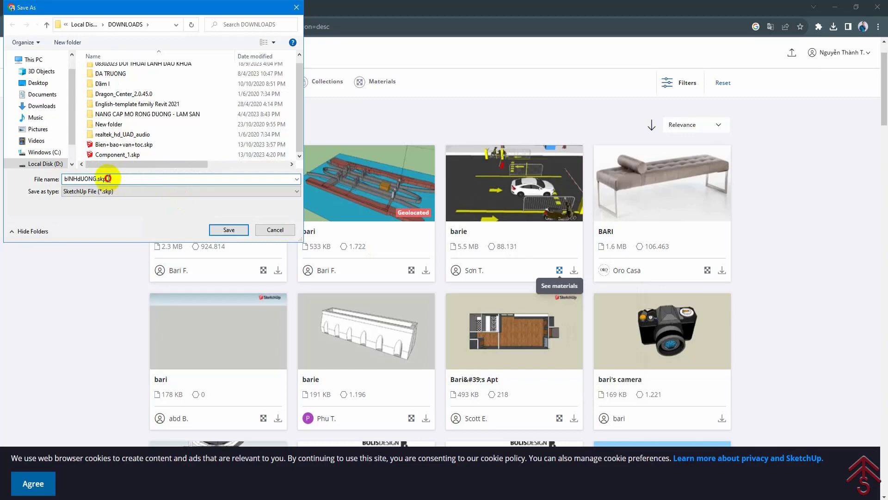
click(228, 228)
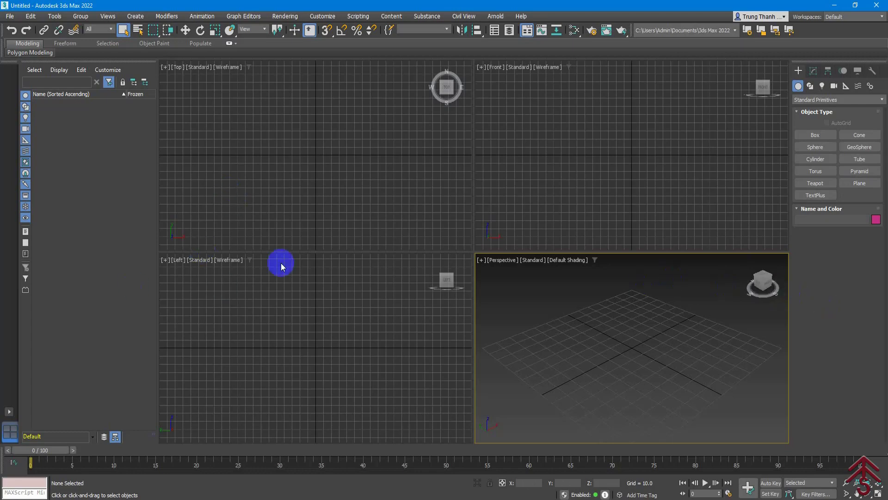
Import D:\DOWNLOADS\barrier_ a trung.skp into the 3ds Max scene with default settings
click(10, 16)
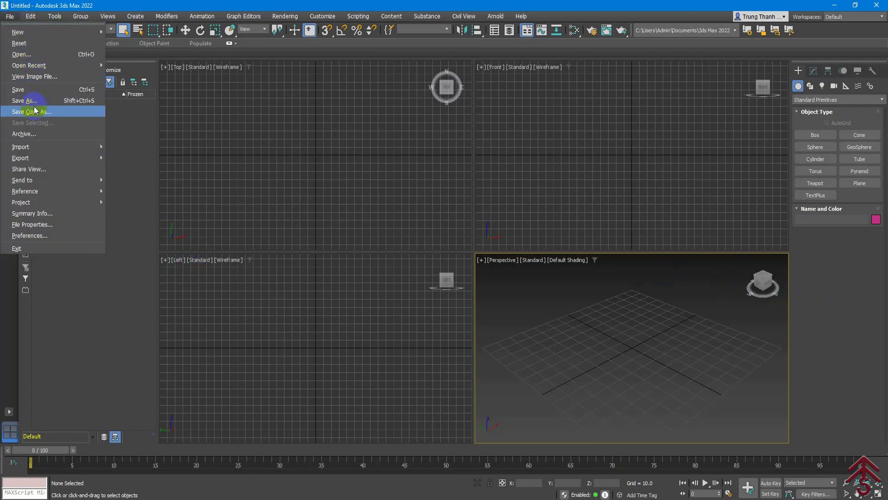
mouse_move(21, 146)
click(121, 146)
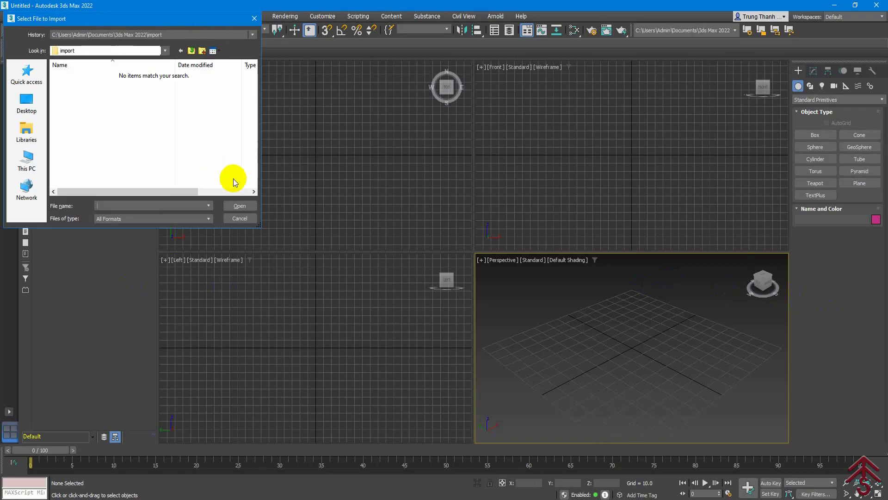
click(26, 162)
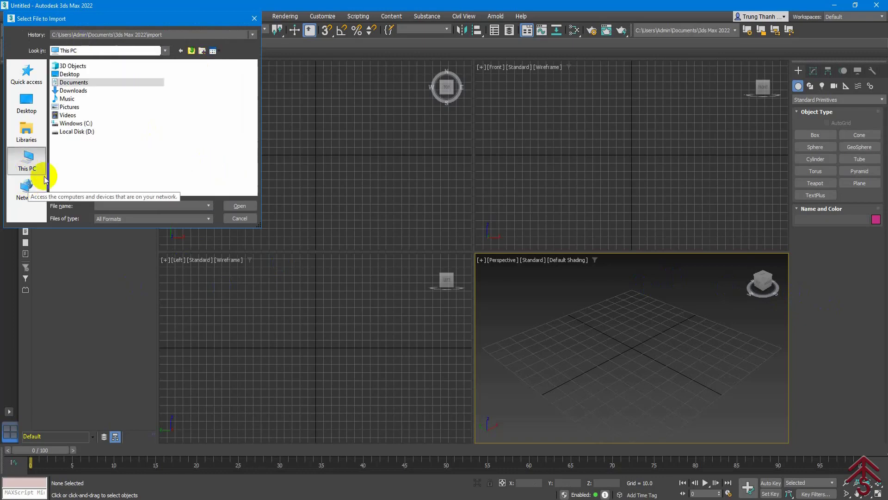
double_click(89, 134)
double_click(187, 105)
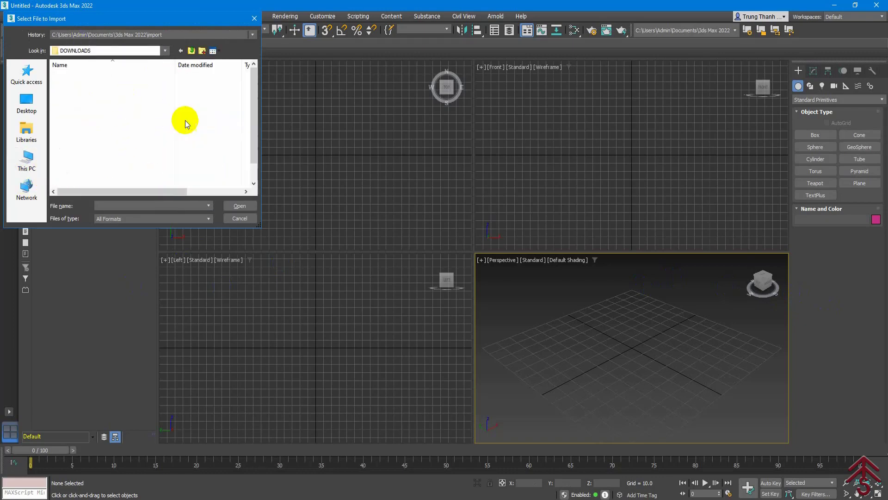
click(108, 151)
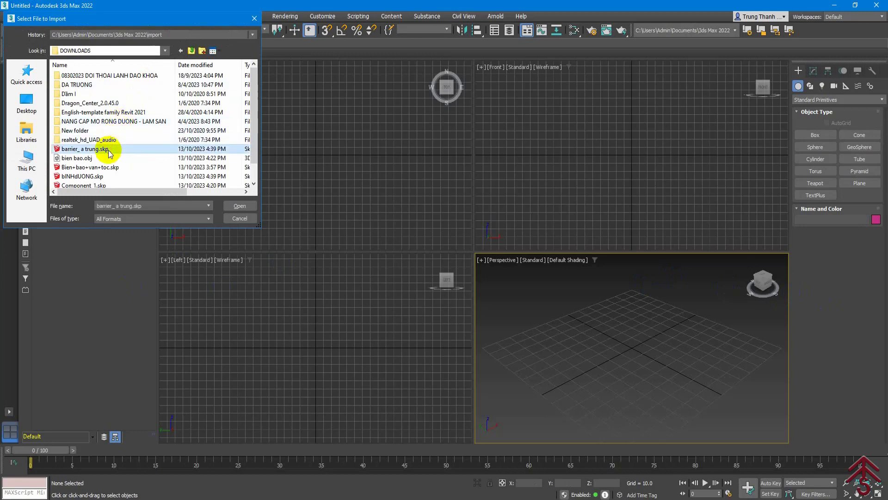
click(239, 206)
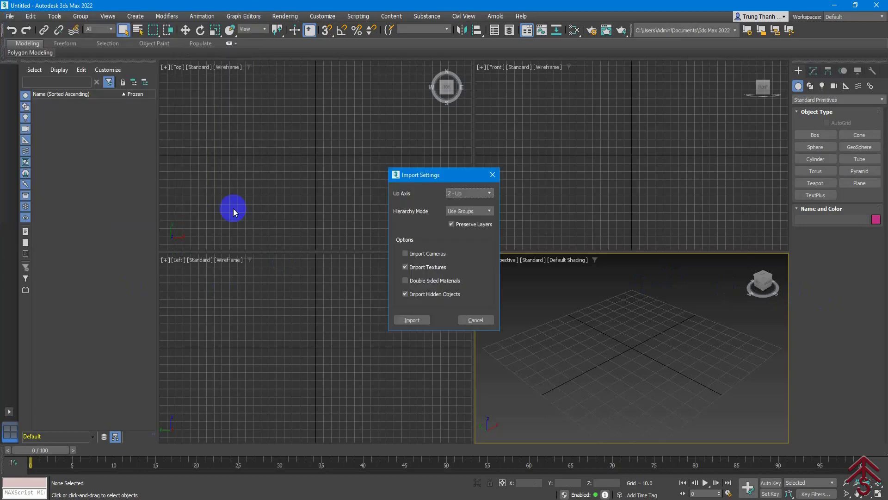
click(411, 320)
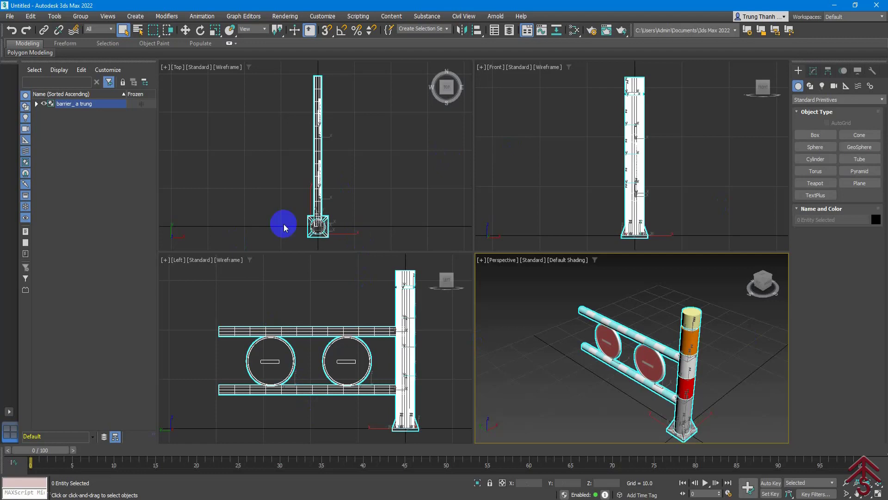
Start a scene export with gw::OBJ-Exporter (*.obj) as the file type
click(9, 16)
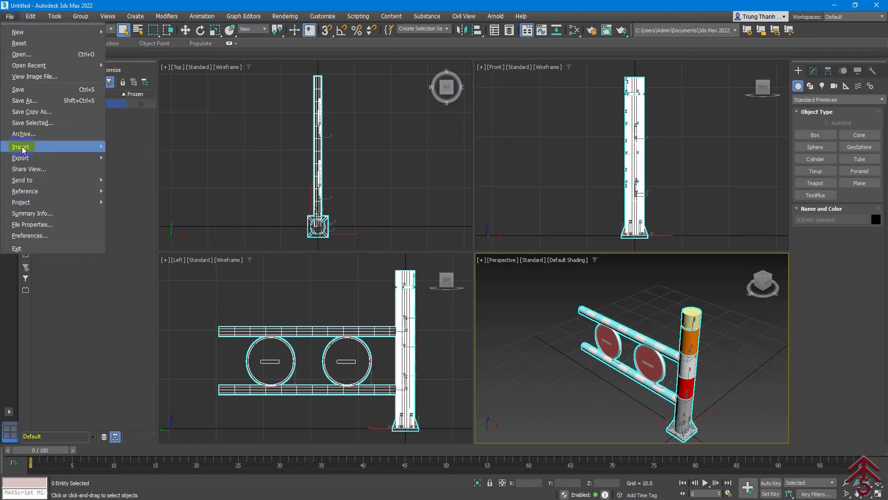
mouse_move(20, 157)
click(118, 158)
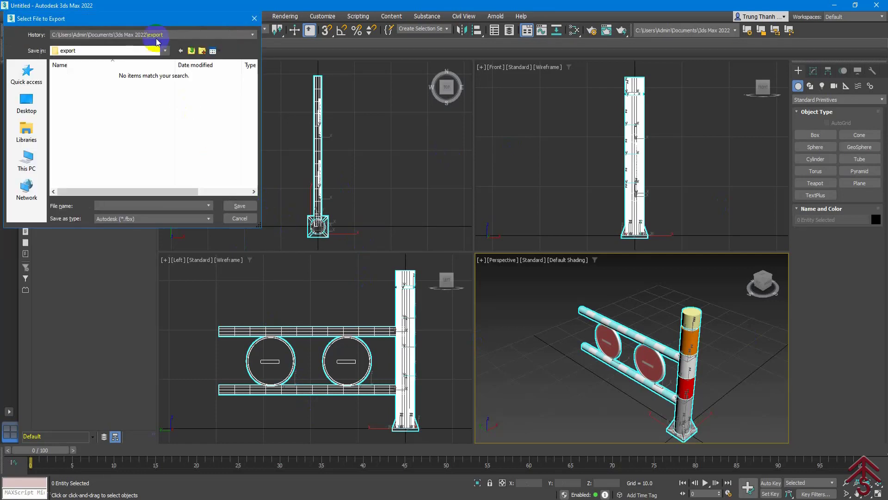
drag(149, 18, 521, 166)
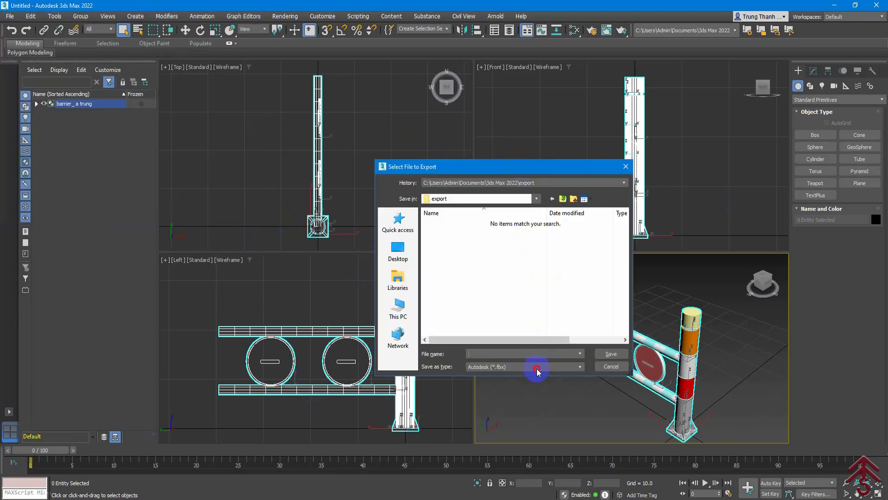
click(536, 369)
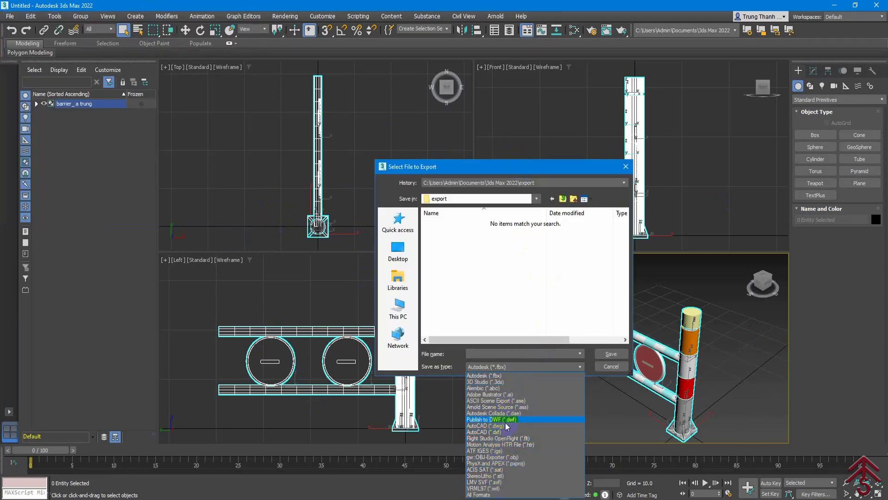
click(504, 458)
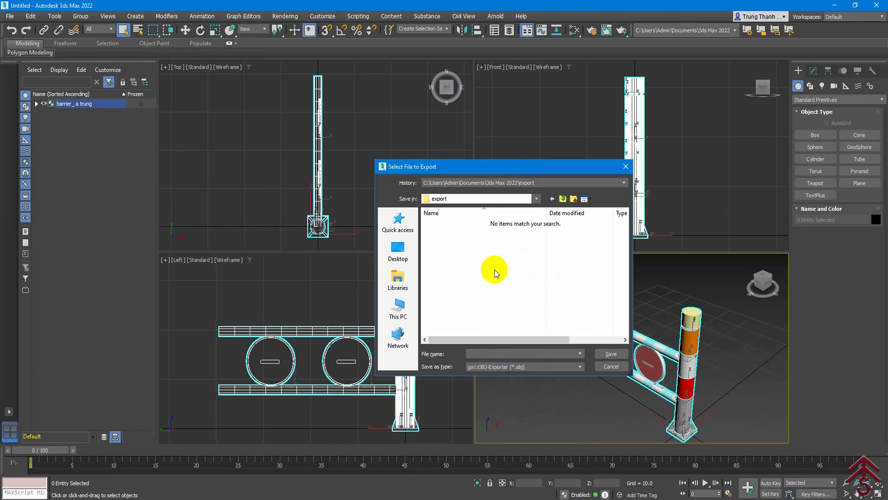
Target the export to D:\DOWNLOADS with the file name gpc mem
click(466, 198)
click(451, 324)
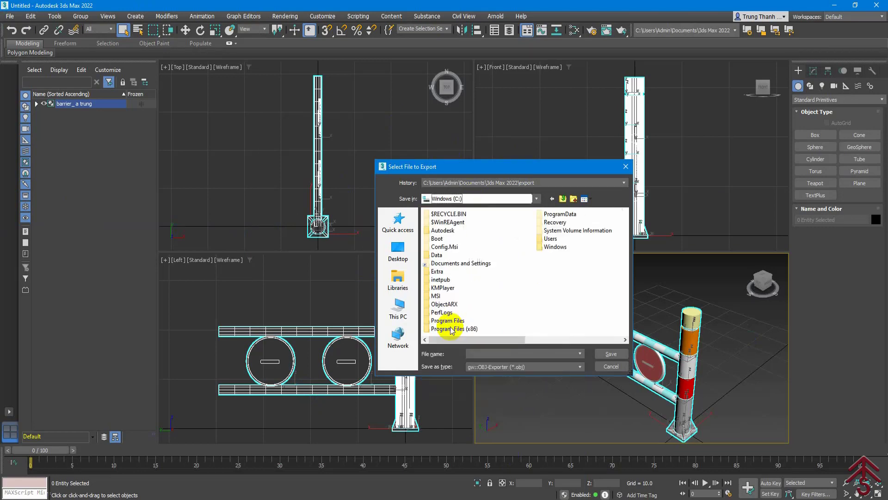
click(449, 198)
click(460, 330)
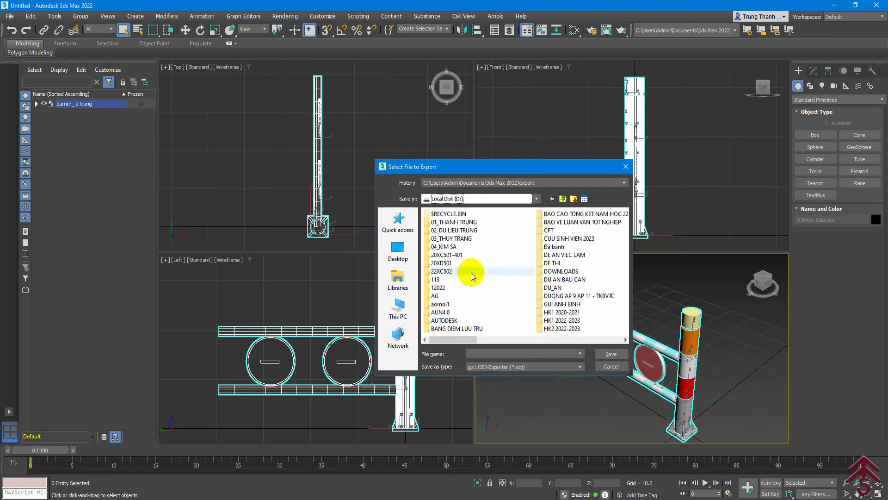
double_click(567, 275)
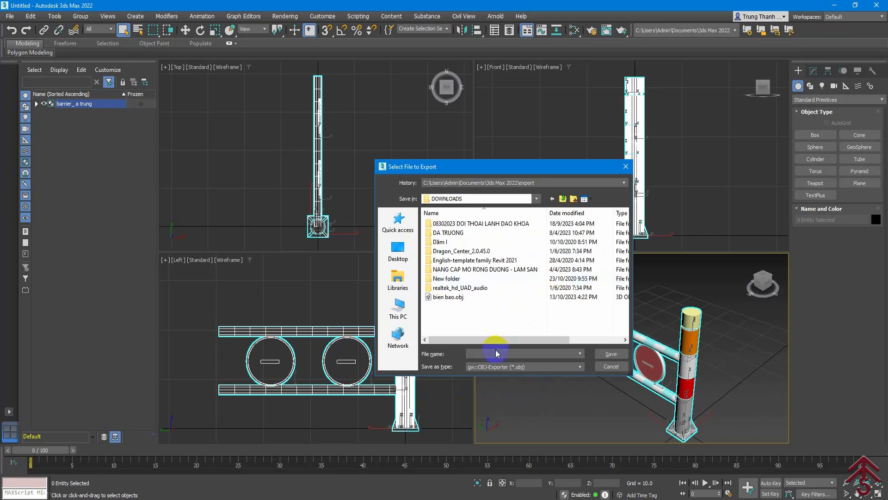
click(491, 355)
text(bien)
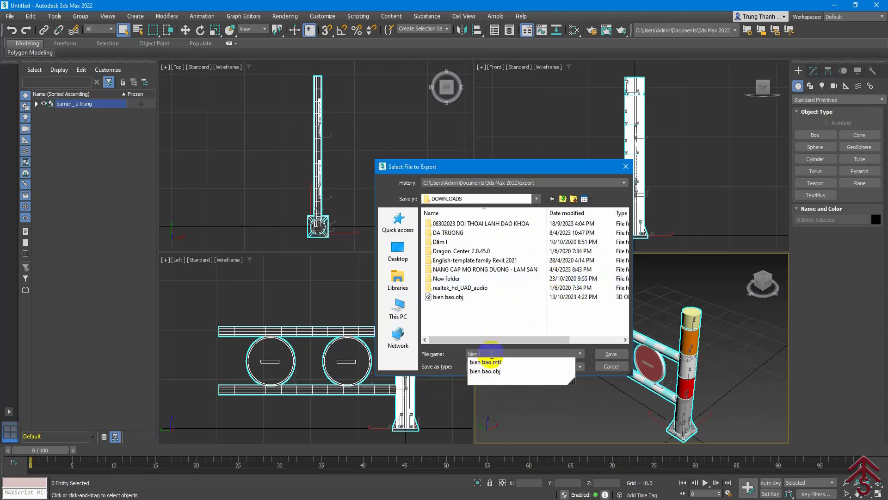
key(BackSpace)
key(BackSpace)
key(BackSpace)
key(BackSpace)
key(BackSpace)
key(BackSpace)
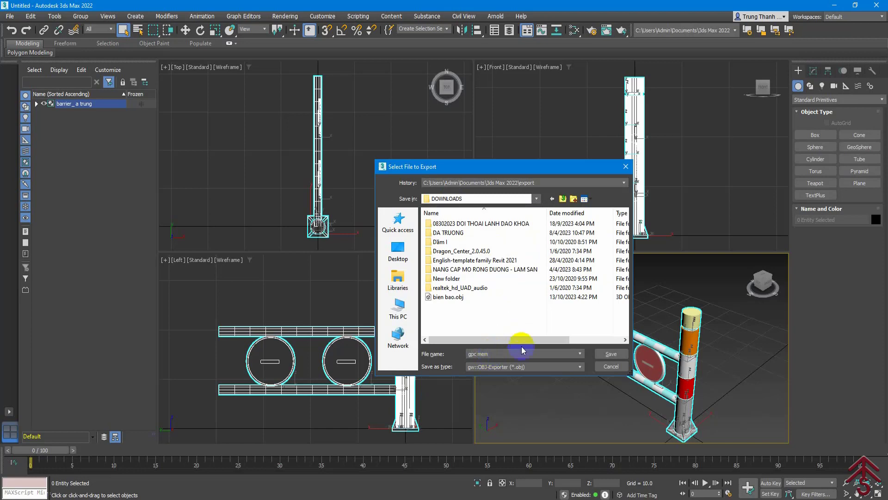
Save and export gpc mem.obj with the default OBJ options, then dismiss the statistics
click(601, 353)
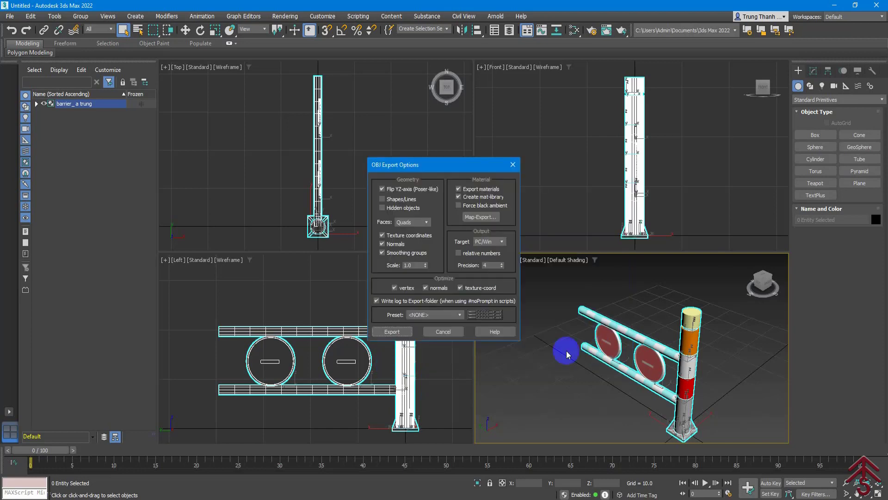
click(393, 333)
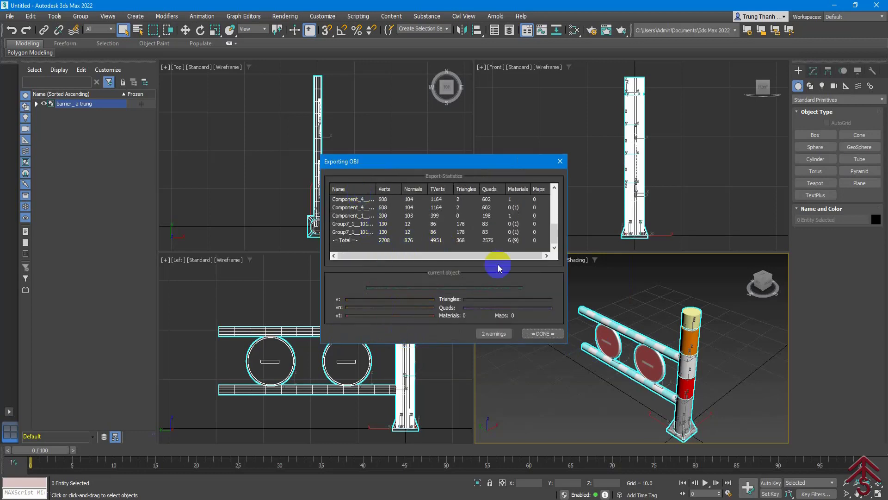
click(542, 334)
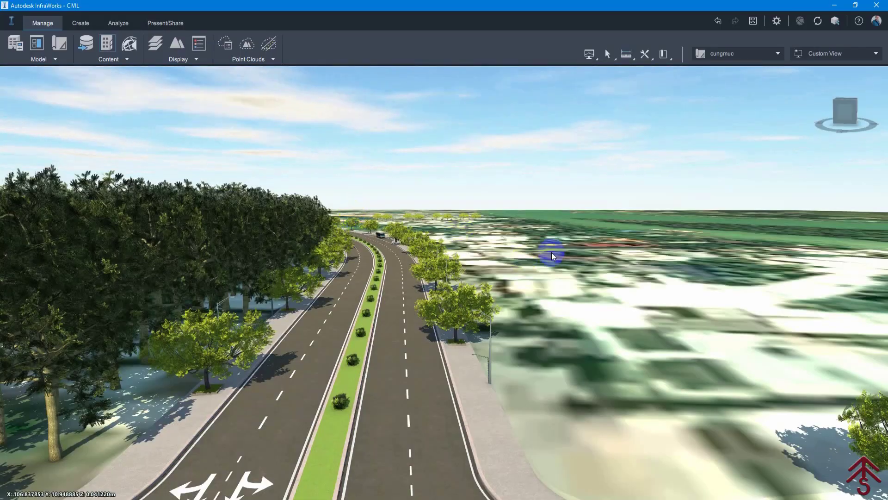
Show the Style Palette's 3D Model tab on the 3D Model/Traffic & Barriers category
click(103, 65)
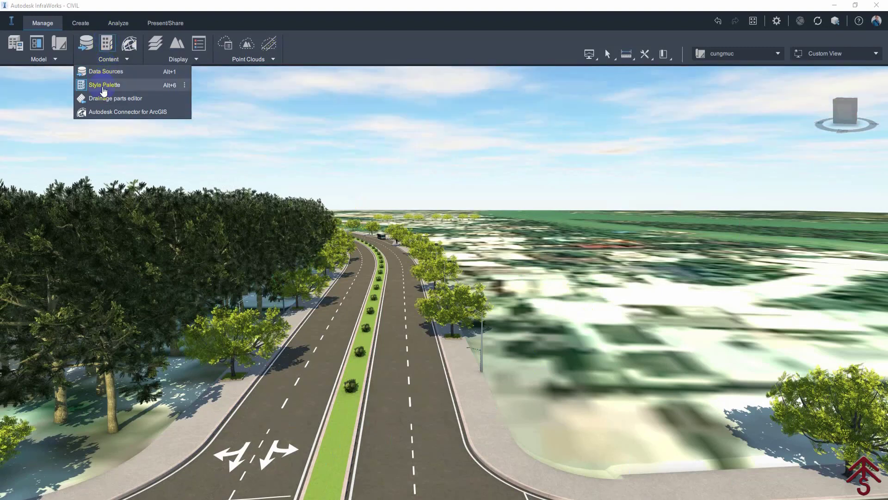
click(103, 91)
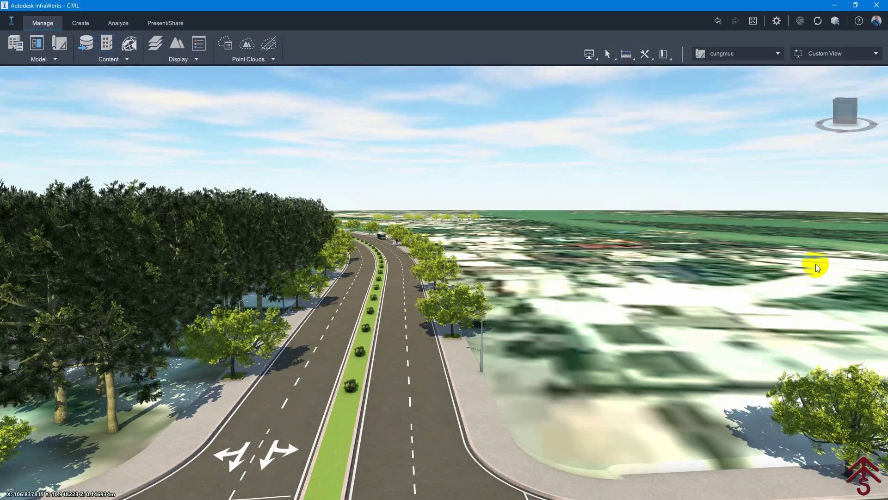
click(106, 44)
drag(738, 79, 740, 78)
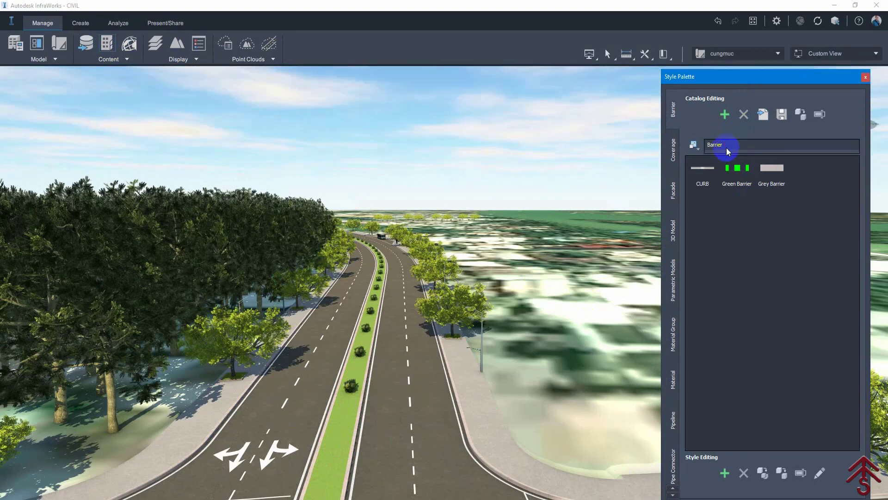
click(674, 147)
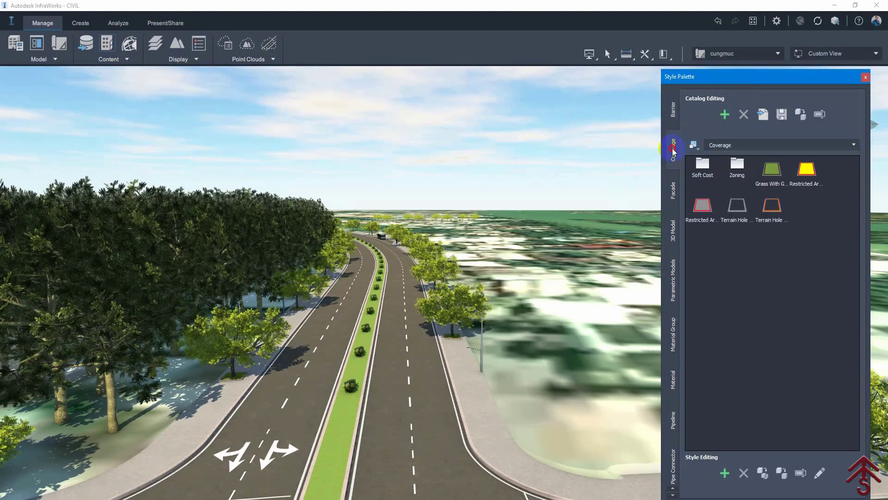
click(670, 121)
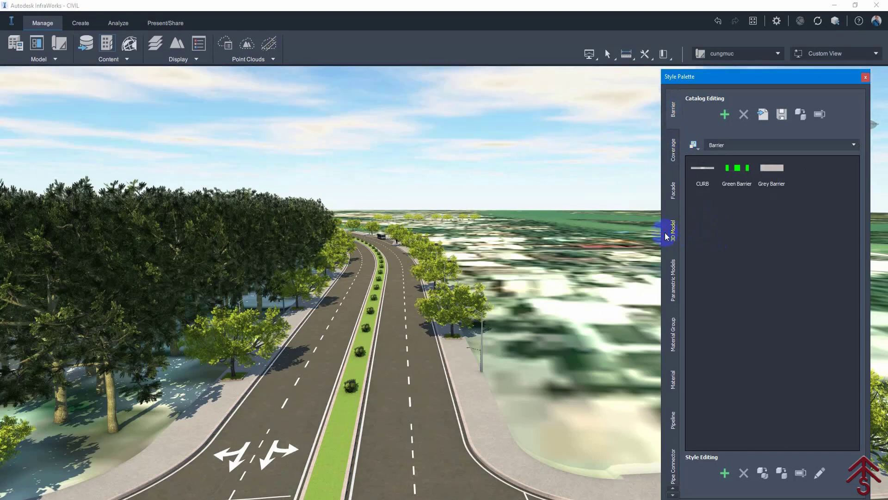
click(672, 230)
click(781, 145)
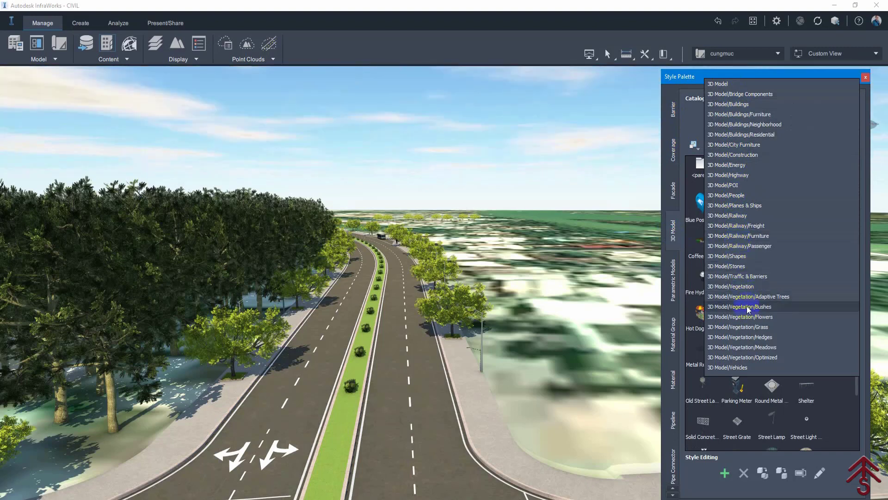
click(740, 276)
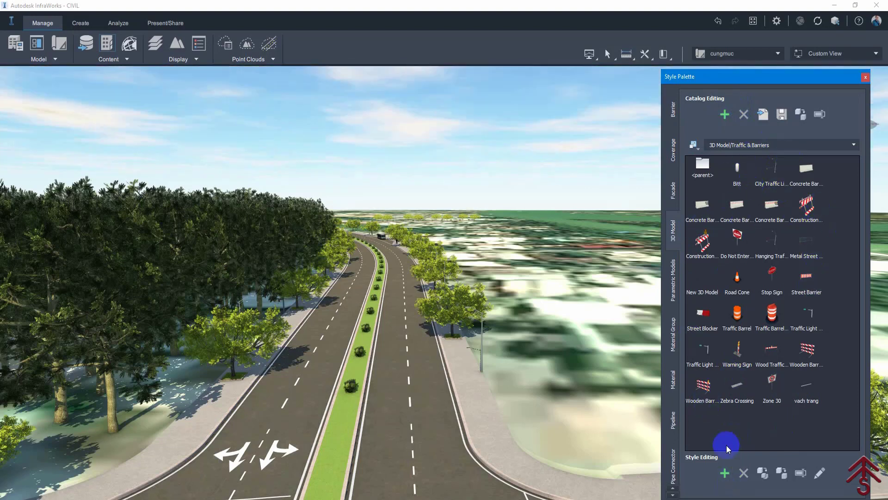
Define a new 3D model style using D:\DOWNLOADS\gpc mem.obj as its Model URI
click(725, 473)
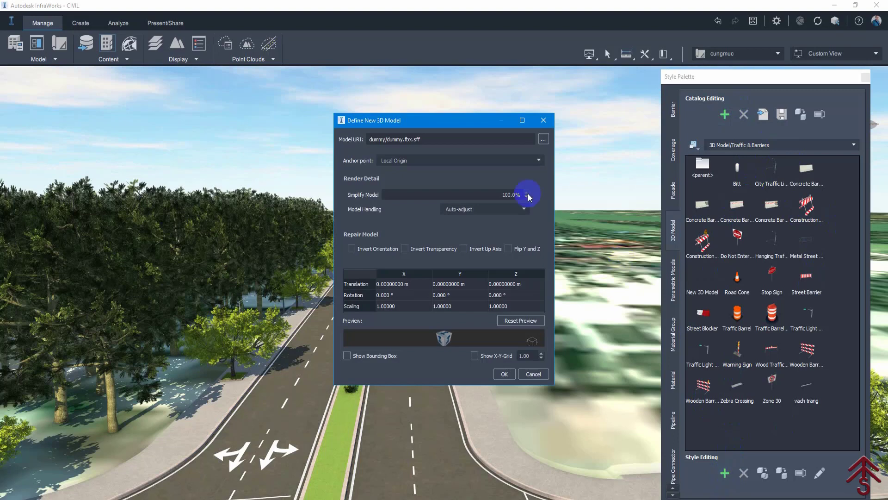
click(544, 140)
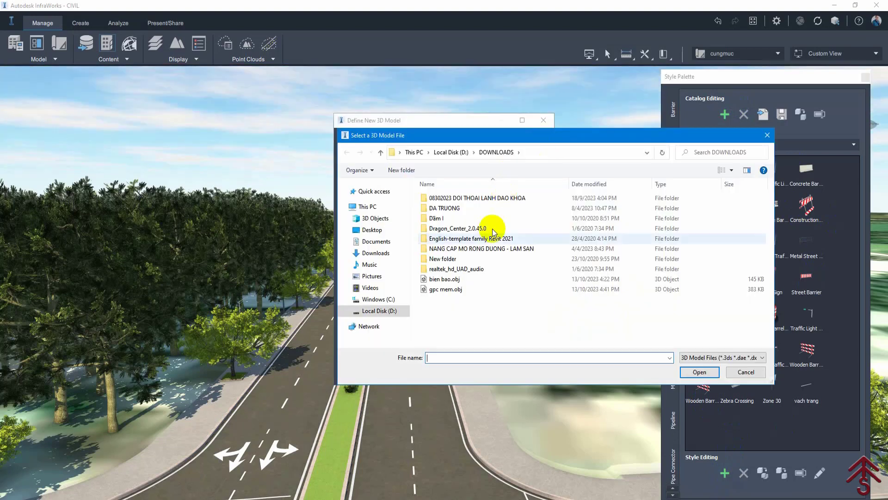
click(465, 289)
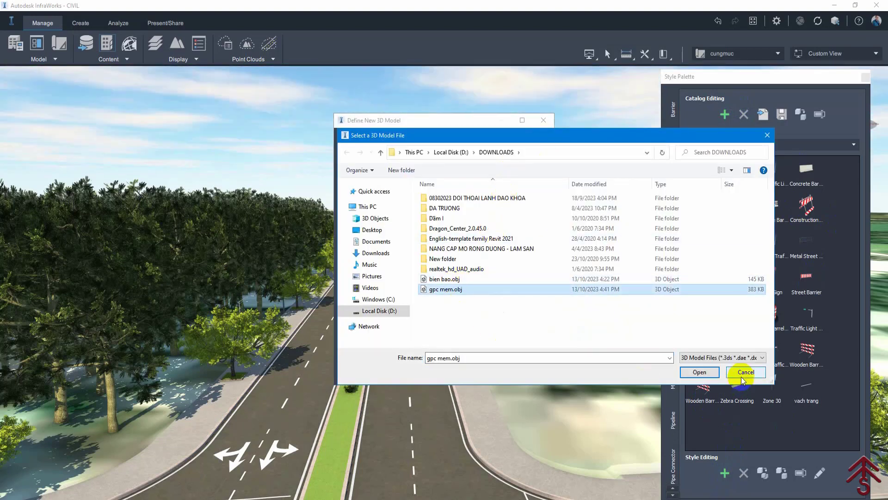
click(698, 371)
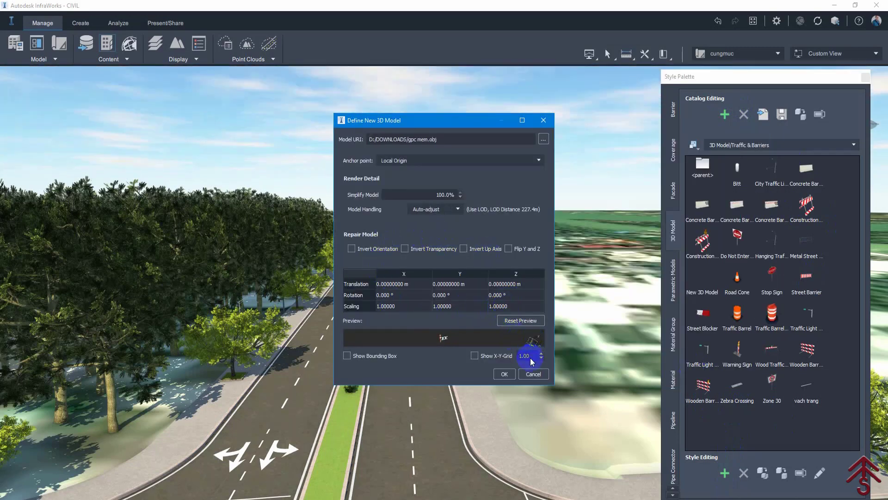
click(504, 375)
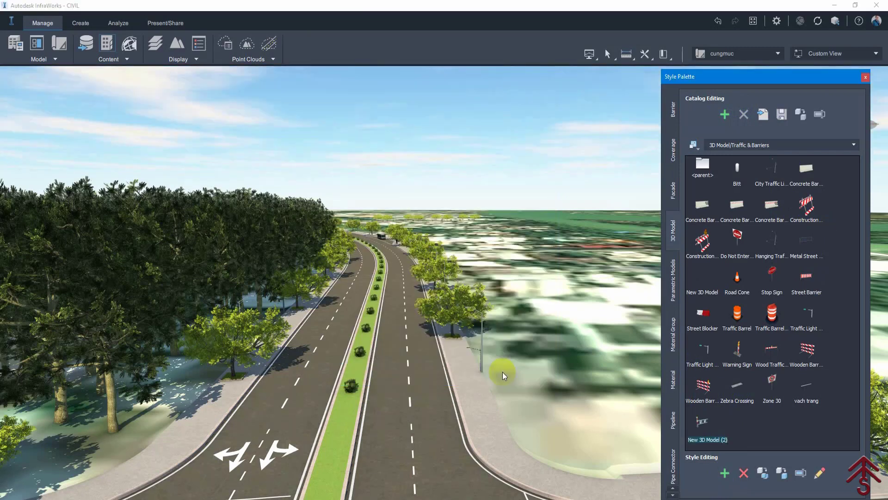
Rename New 3D Model (2) to gpcmem and close the Style Palette
click(777, 436)
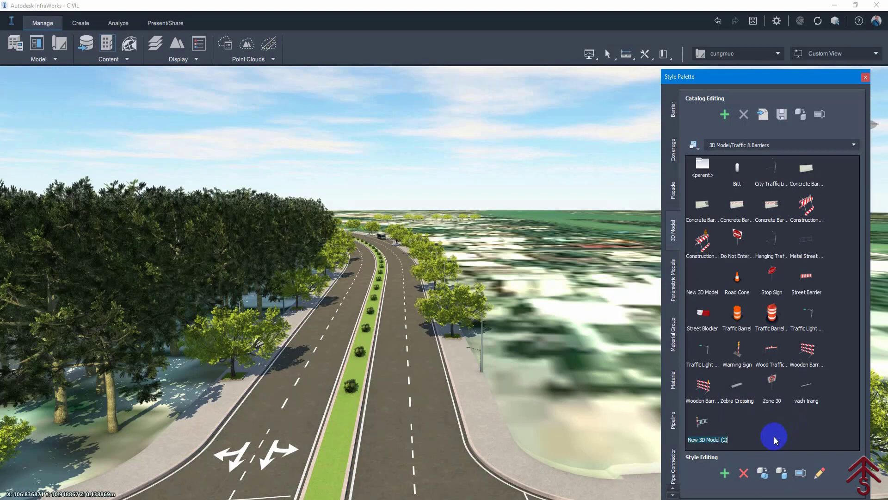
text(g)
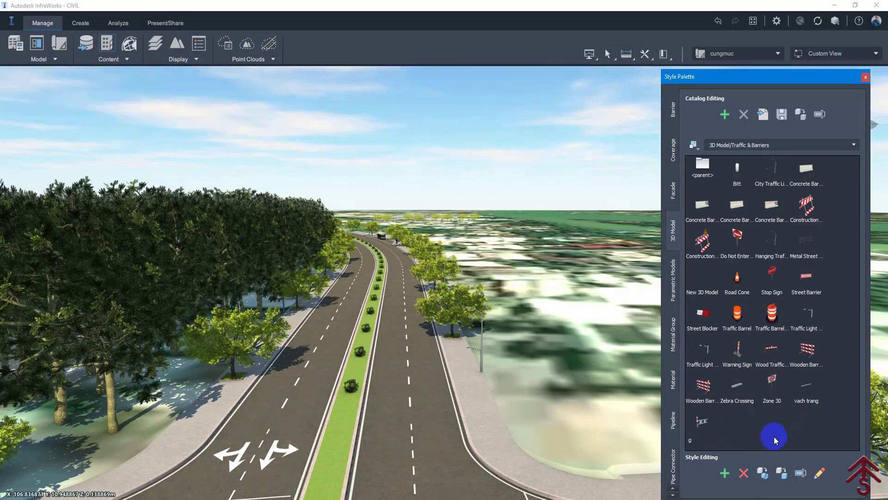
text(pcm)
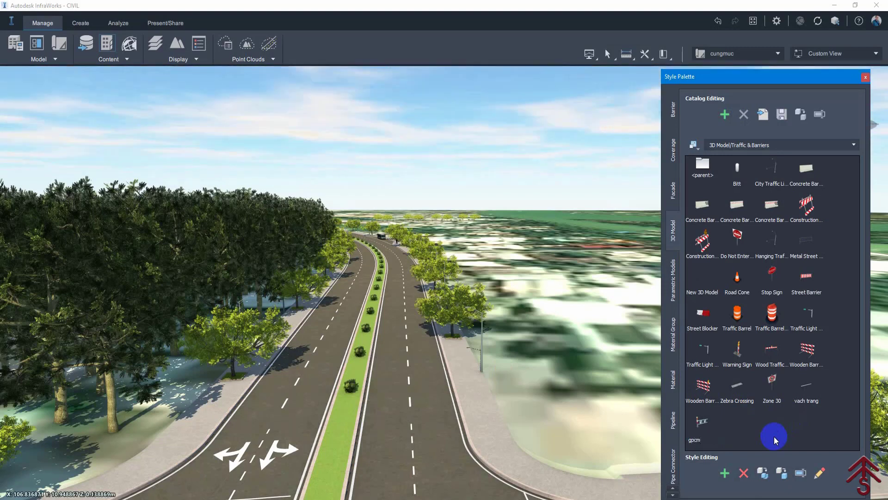
text(em)
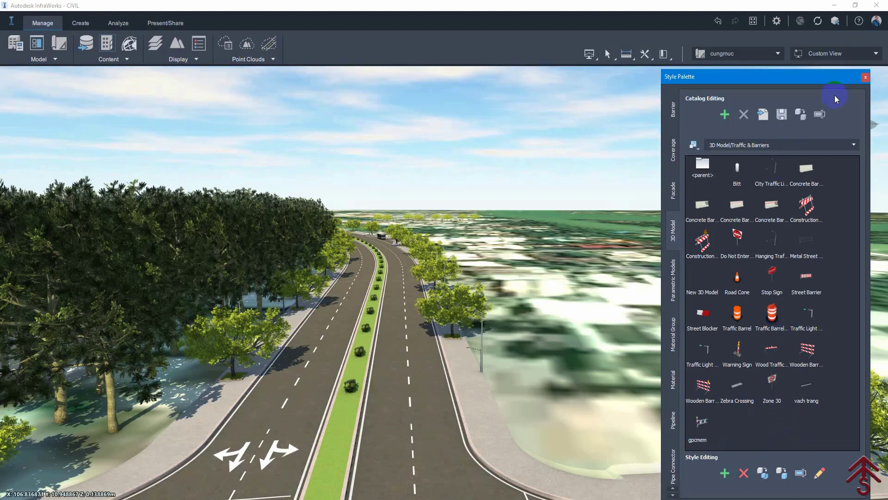
click(865, 77)
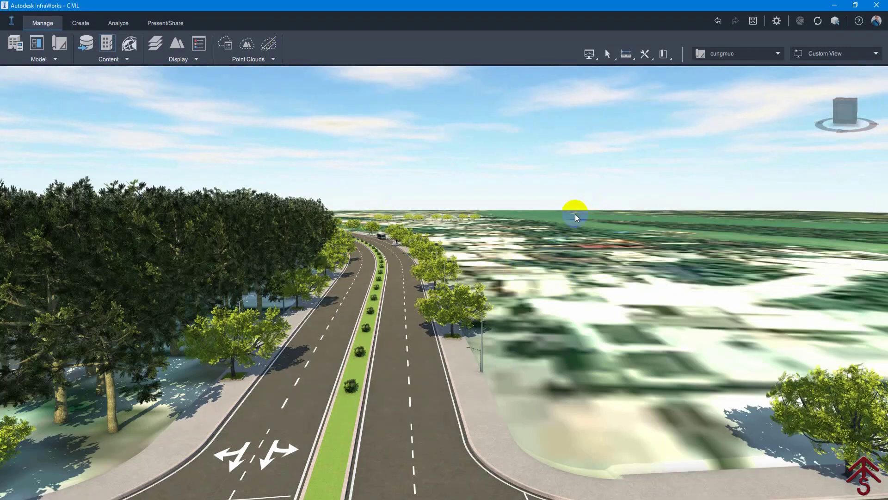
Start adding a road decoration, with the component picker showing large thumbnails
click(395, 334)
right_click(394, 334)
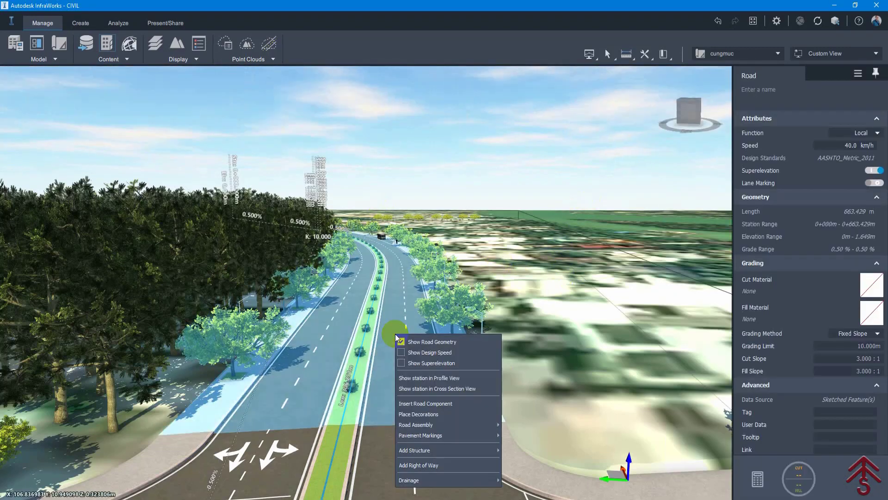
click(417, 414)
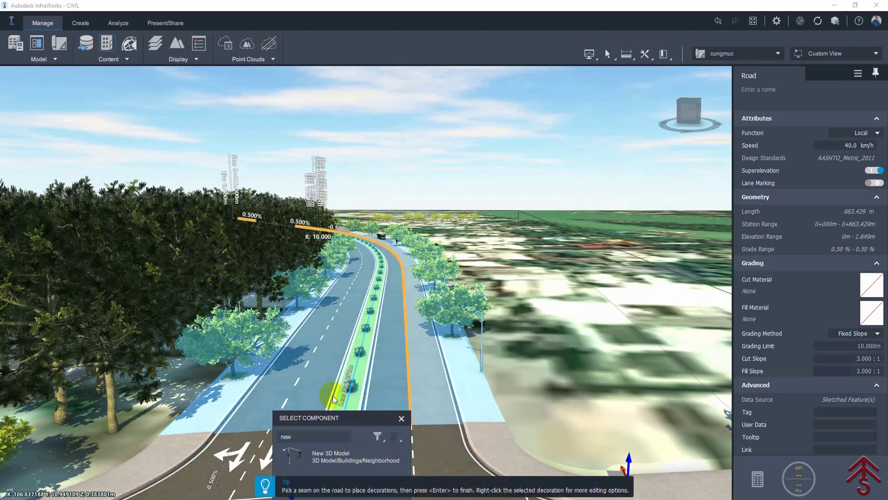
drag(334, 420, 648, 127)
click(709, 145)
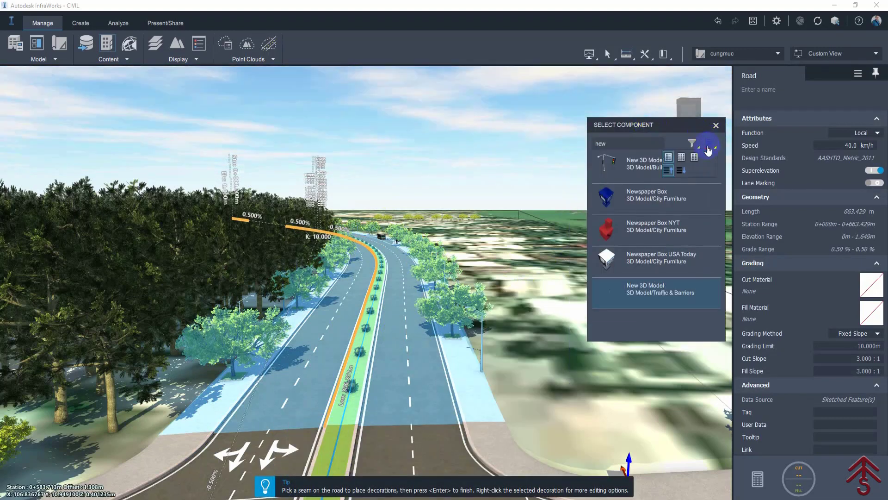
click(695, 158)
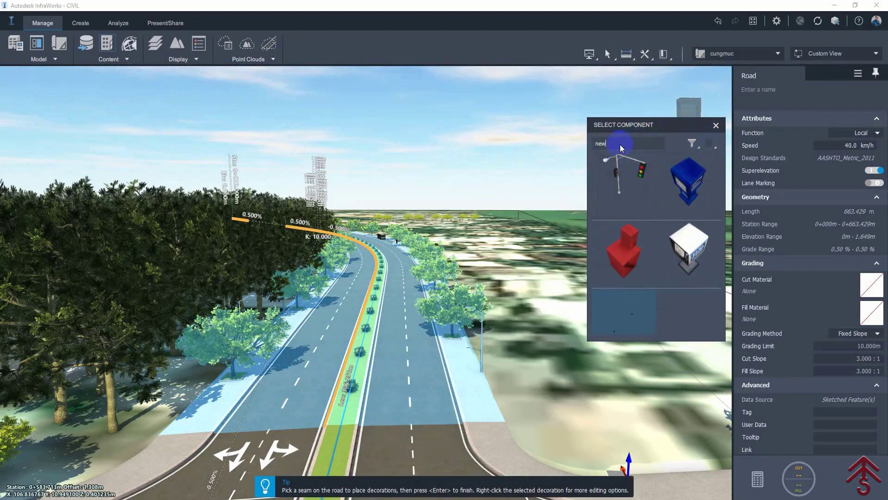
Search 'gp', pick the gpcmem barrier and place it along the road seam
drag(612, 144, 592, 146)
text(g)
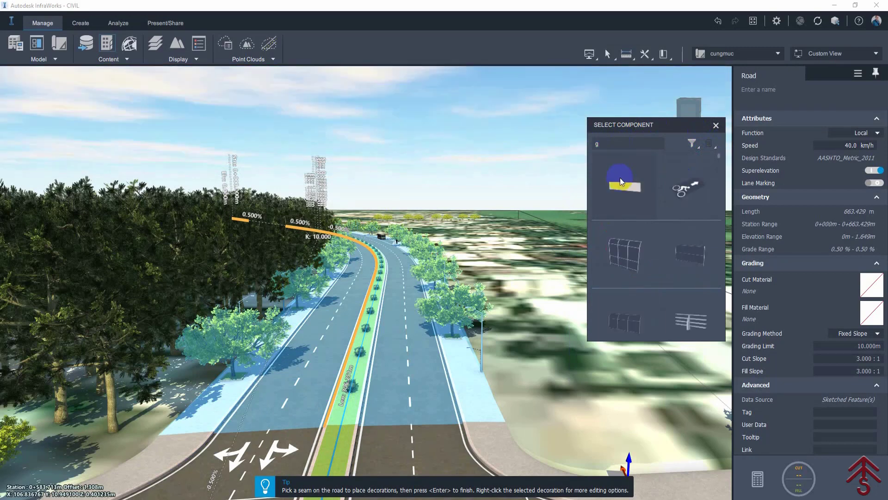
text(p)
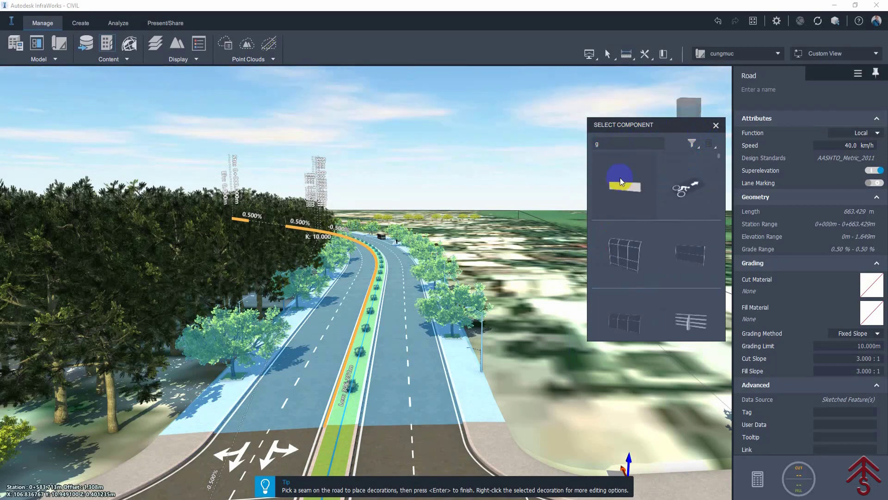
scroll(629, 184, down, 1)
scroll(634, 190, down, 1)
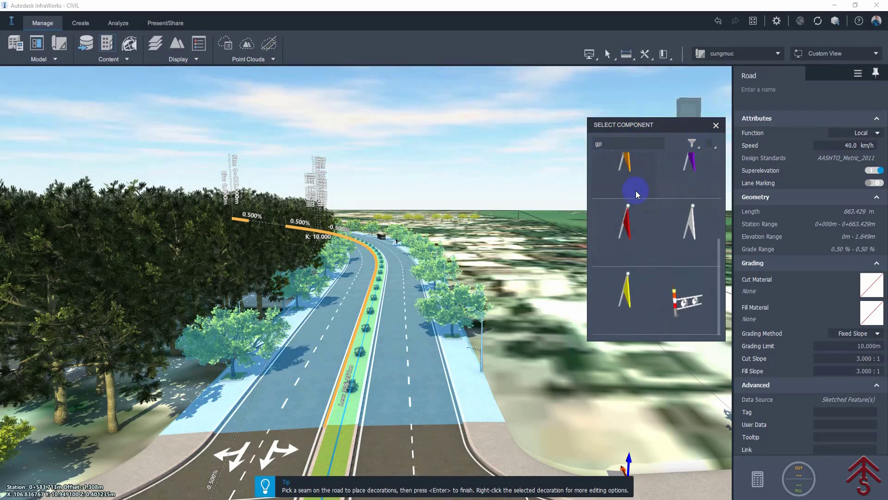
click(685, 313)
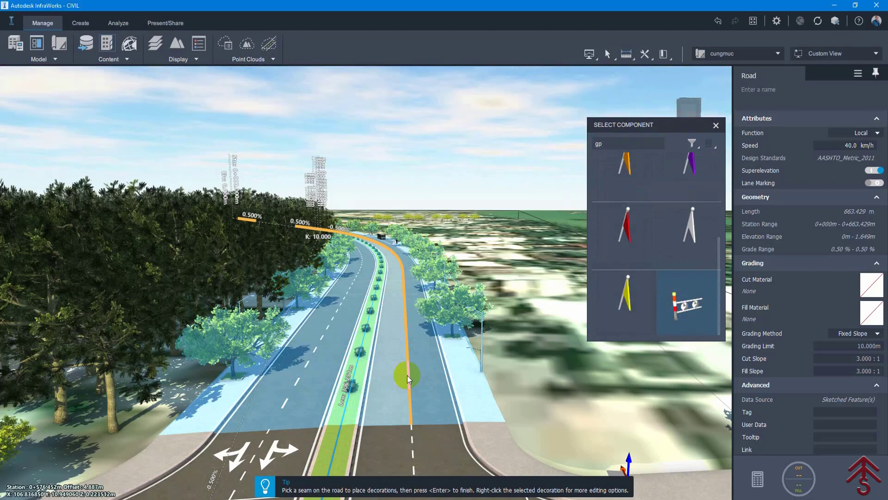
click(407, 375)
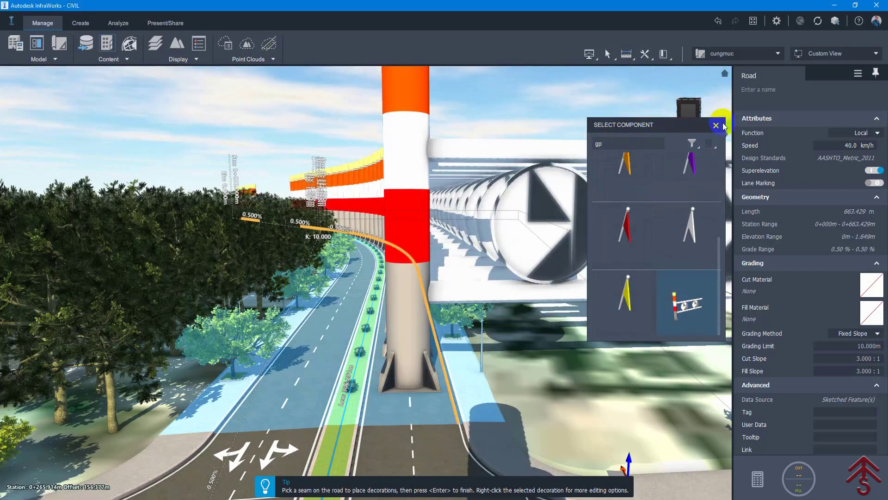
click(717, 129)
Finish placing the barrier decoration and zoom in on the road
key(Return)
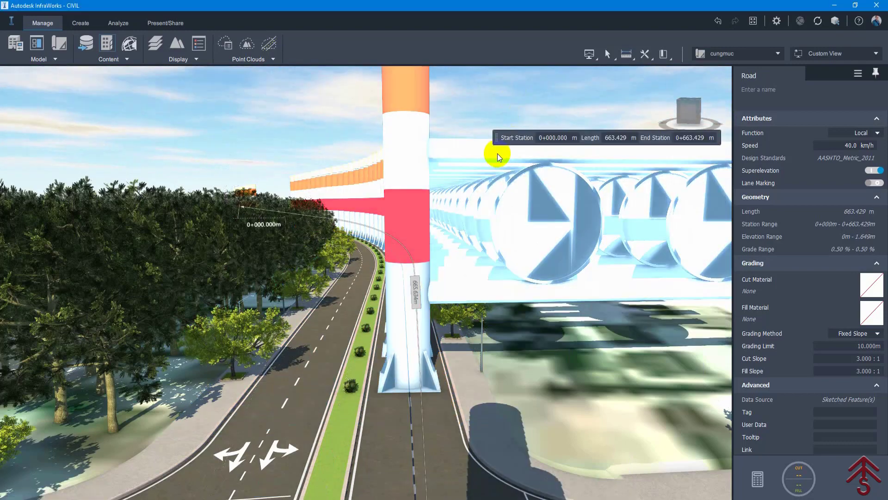
click(286, 129)
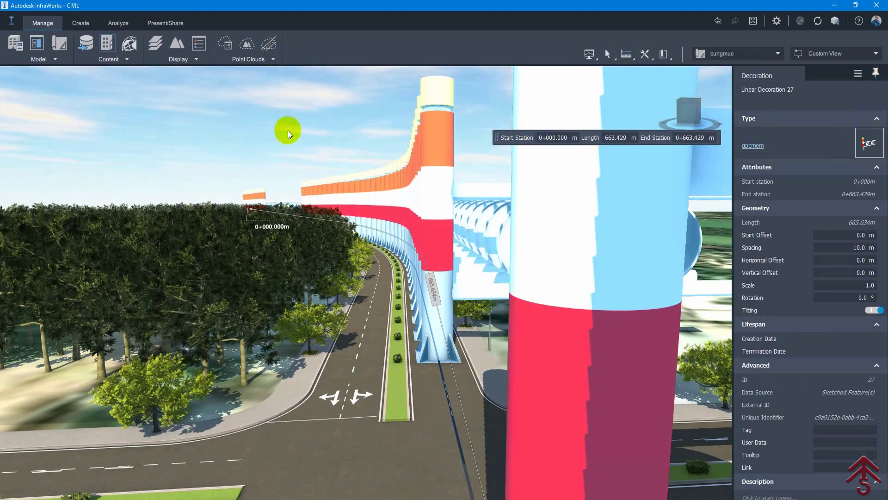
scroll(360, 228, down, 5)
scroll(362, 236, down, 5)
scroll(556, 246, down, 3)
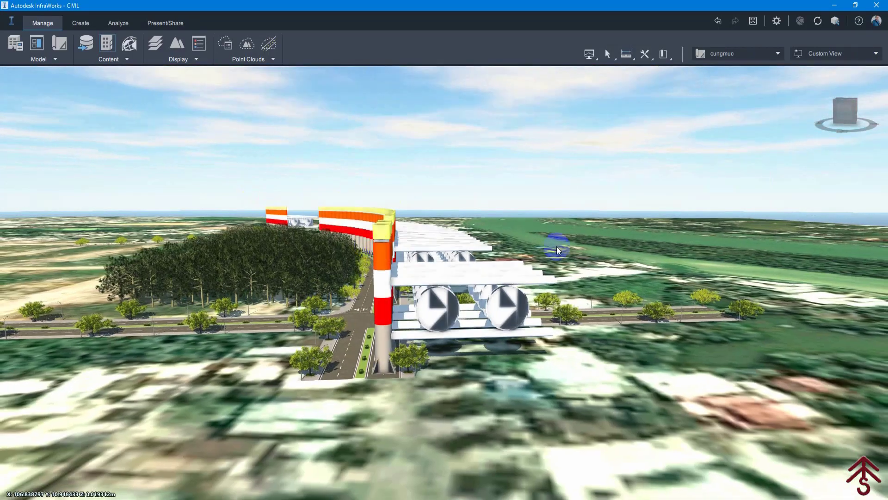
scroll(668, 229, down, 3)
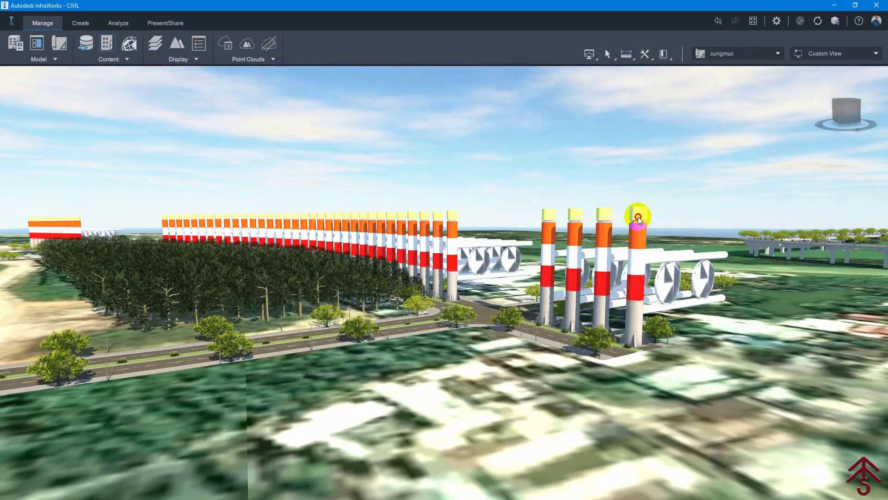
Set the barrier decoration's scale to 0.05 and let the scene regenerate
click(638, 216)
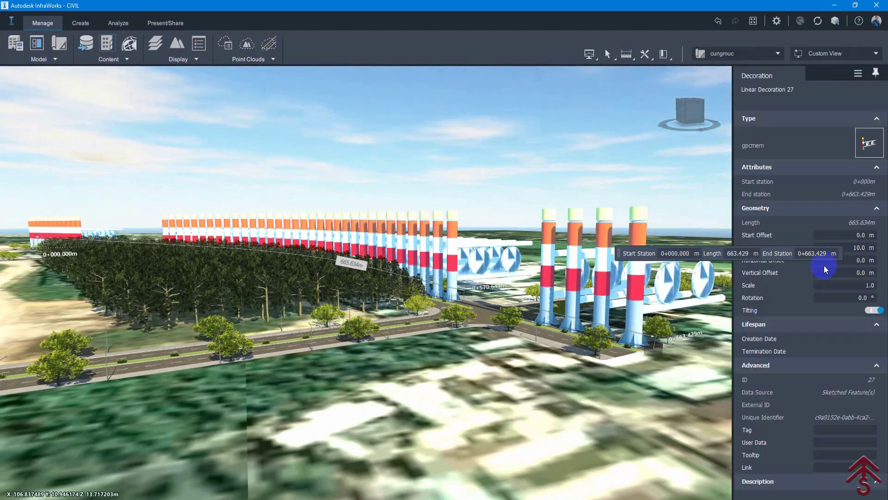
click(849, 282)
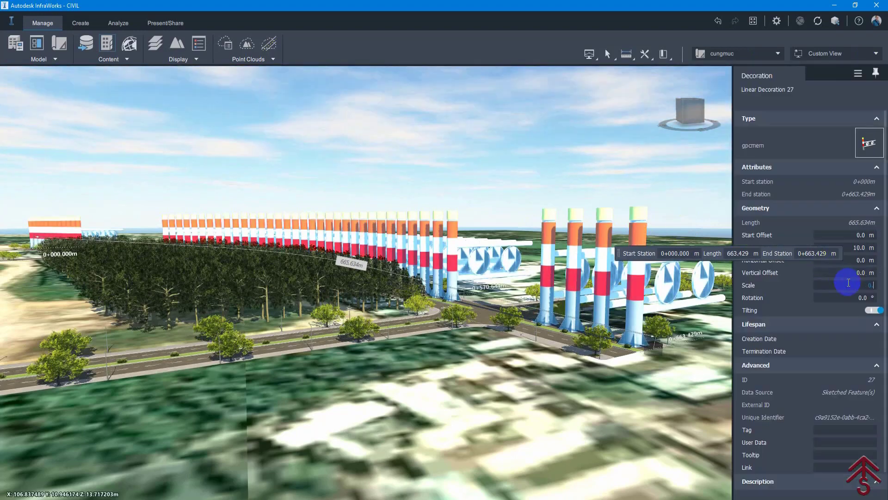
text(0.05)
click(558, 159)
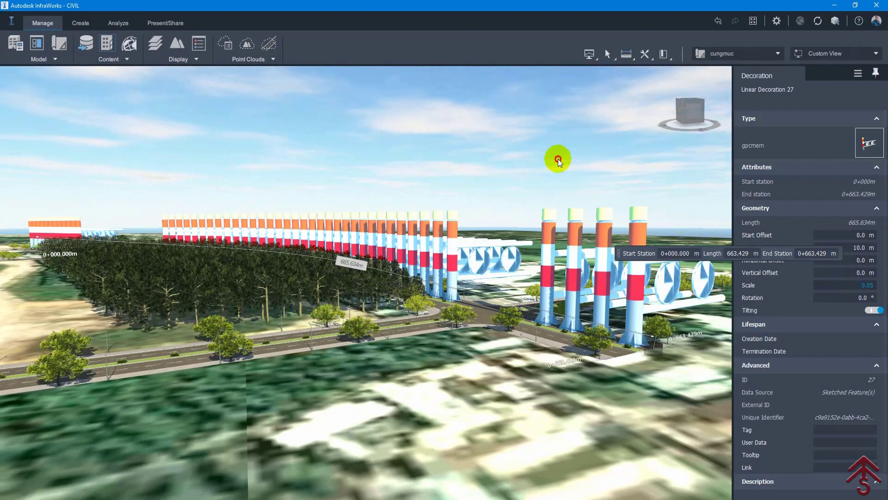
scroll(525, 338, up, 5)
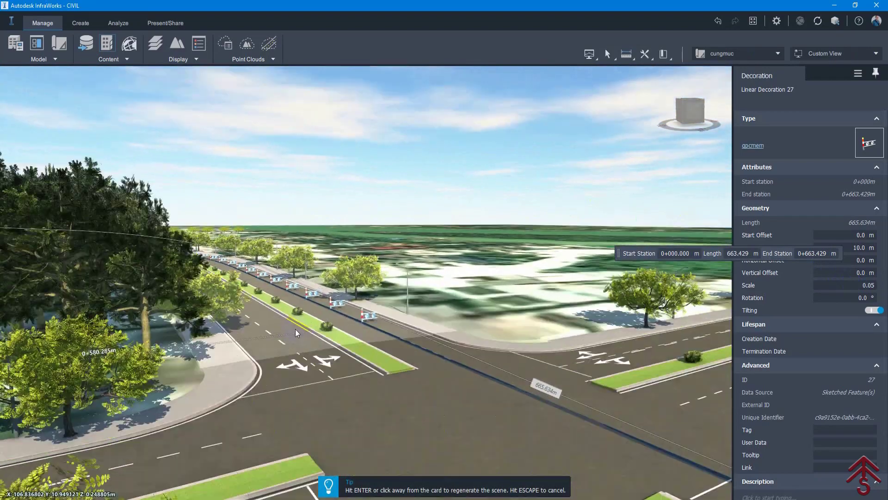
scroll(295, 329, up, 5)
Select the barrier decoration along the road and set its rotation to 90°
click(571, 307)
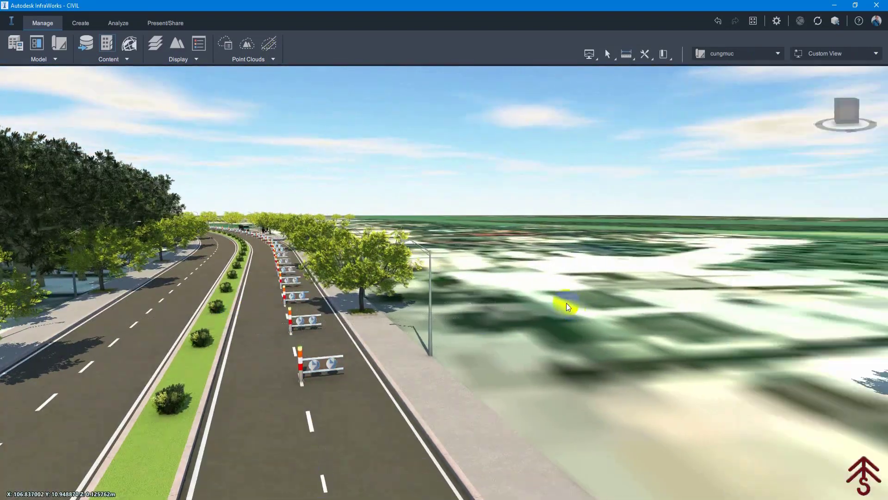
scroll(287, 382, up, 3)
scroll(281, 374, down, 2)
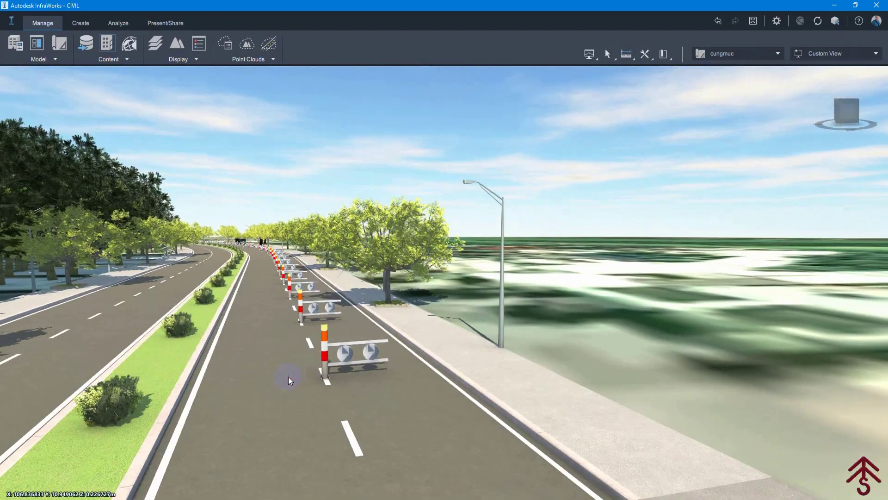
click(326, 347)
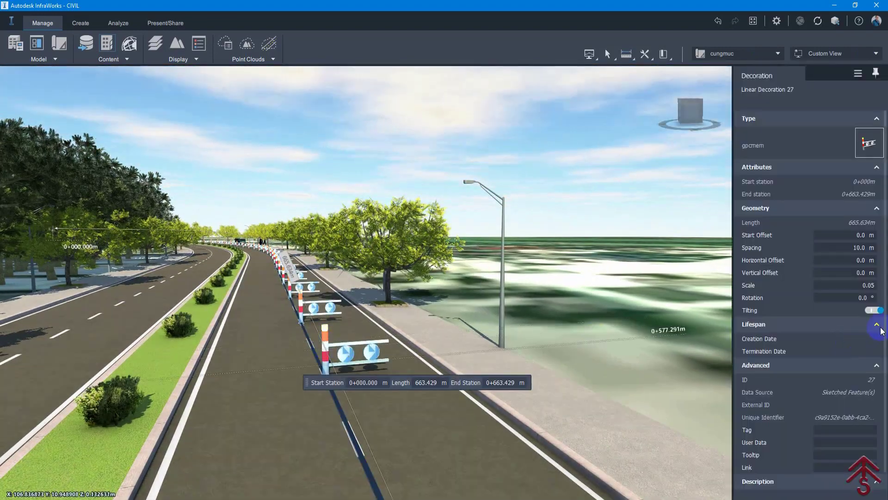
text(9)
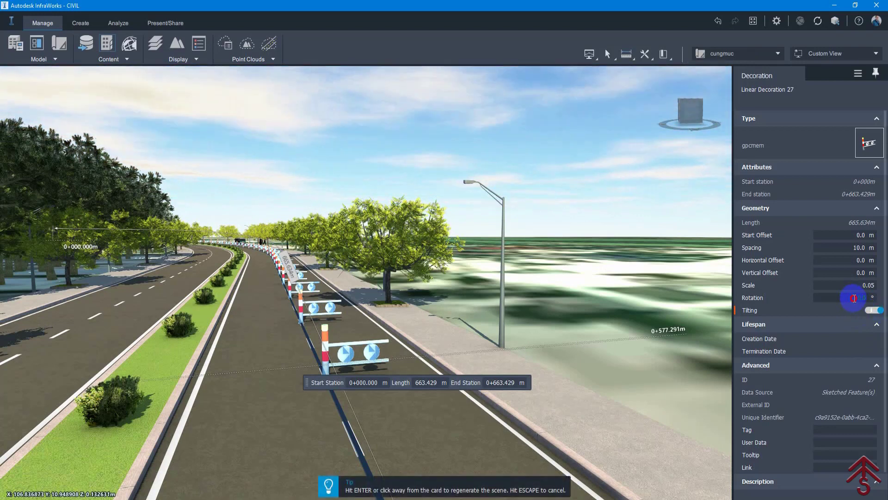
drag(879, 298, 835, 297)
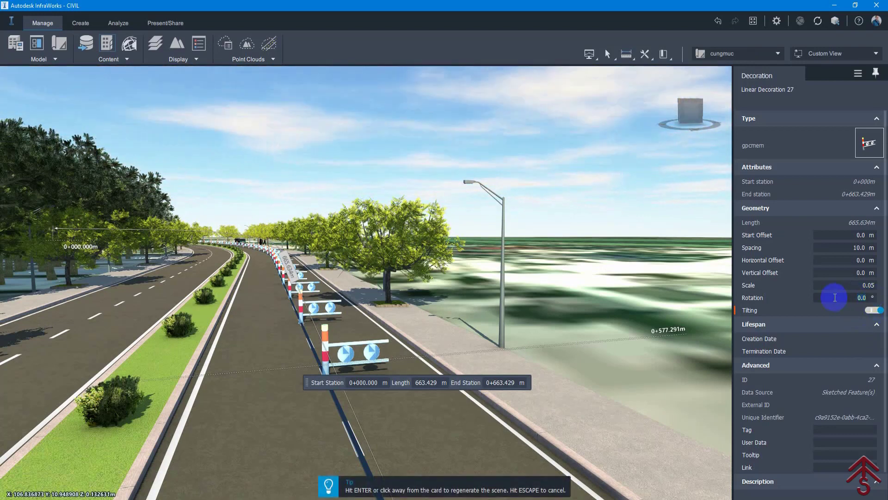
text(90)
key(Return)
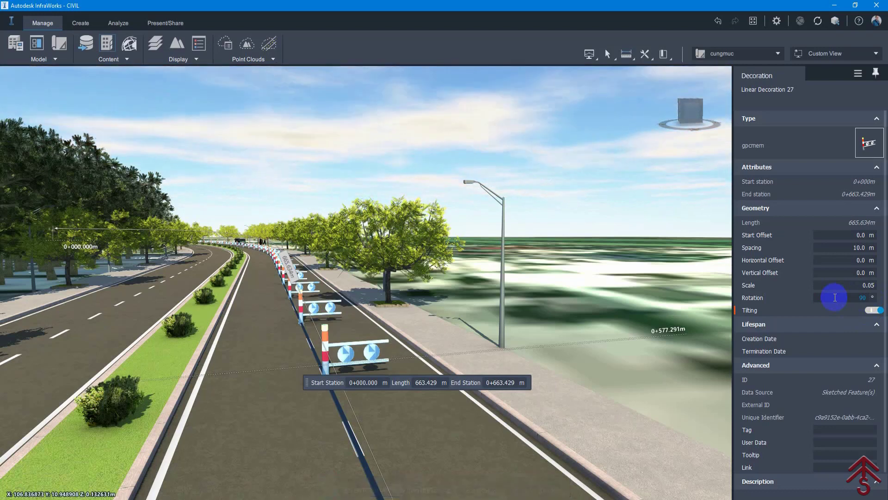
Space the barrier gates 4.0 m apart and regenerate them along the road
click(846, 276)
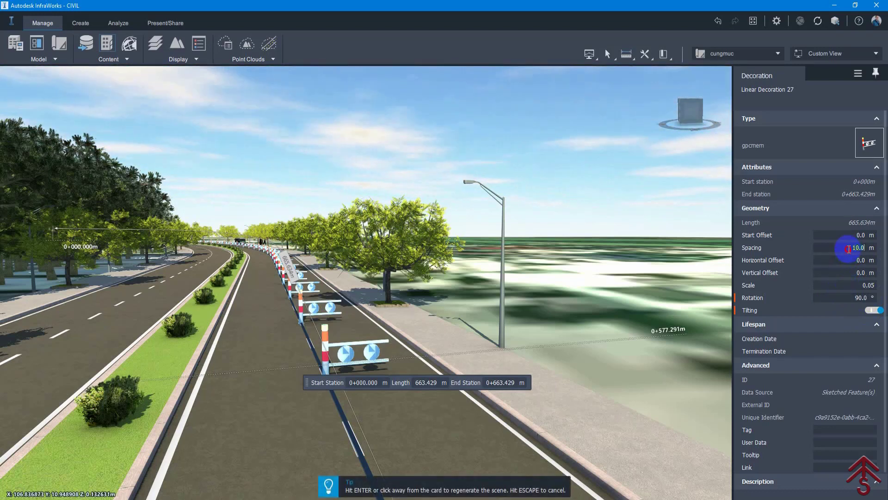
key(Return)
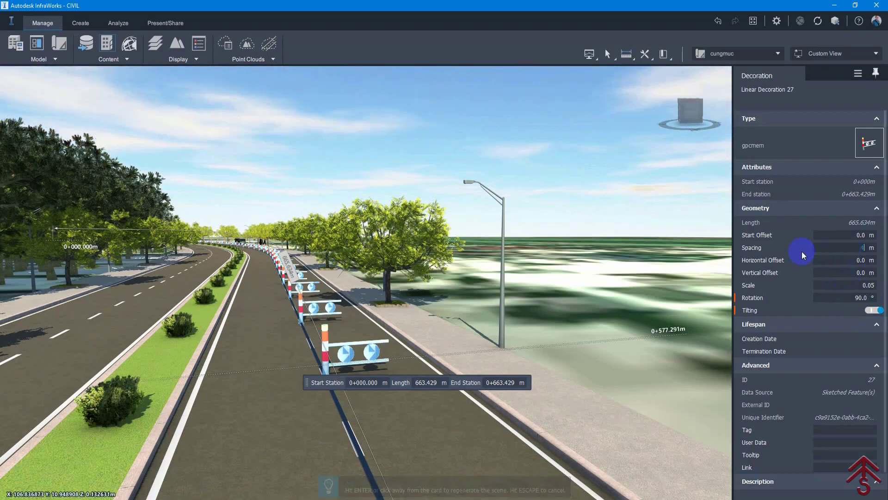
click(639, 222)
drag(634, 240, 99, 332)
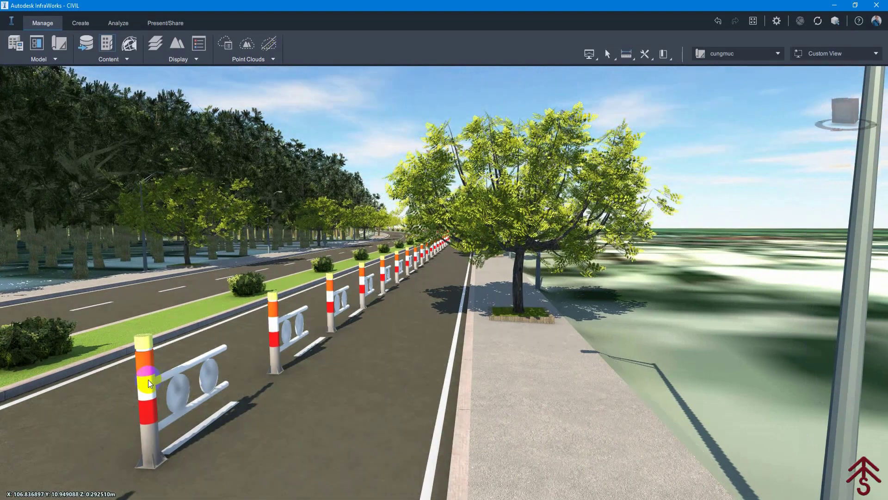
Scale the barrier railing to 0.03 with 1.2 m spacing for a near-continuous fence
click(146, 382)
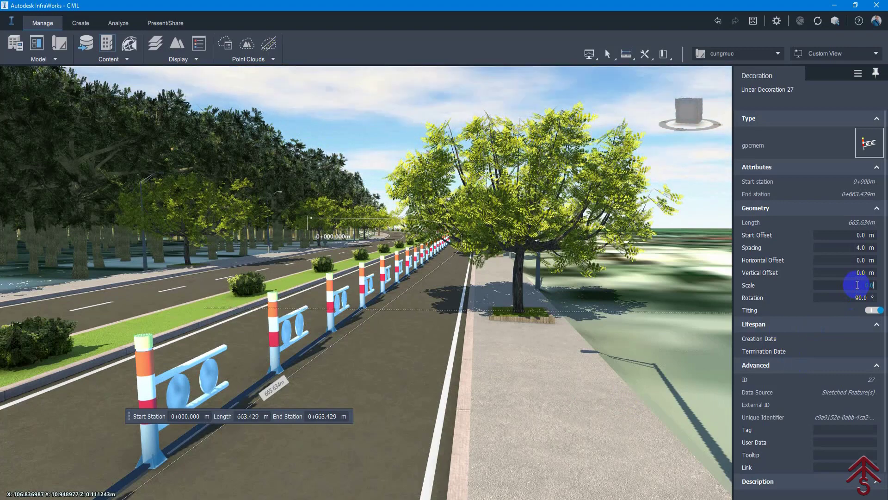
key(Return)
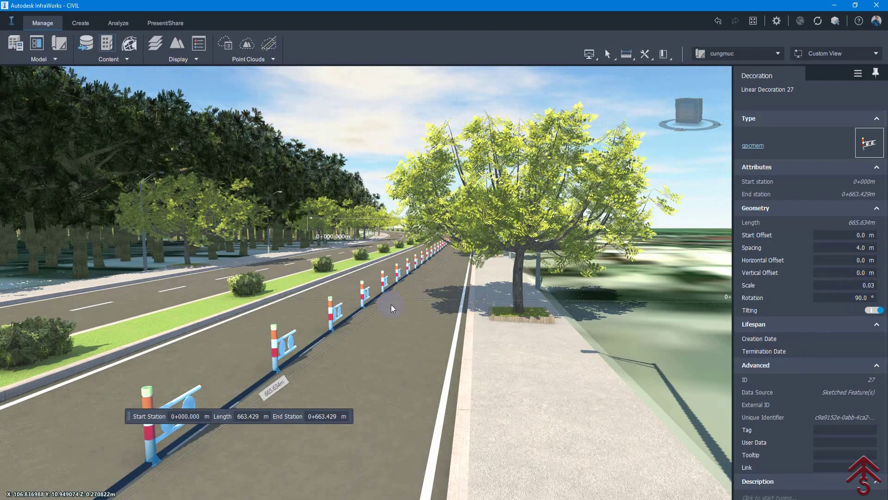
click(582, 314)
text(1.2)
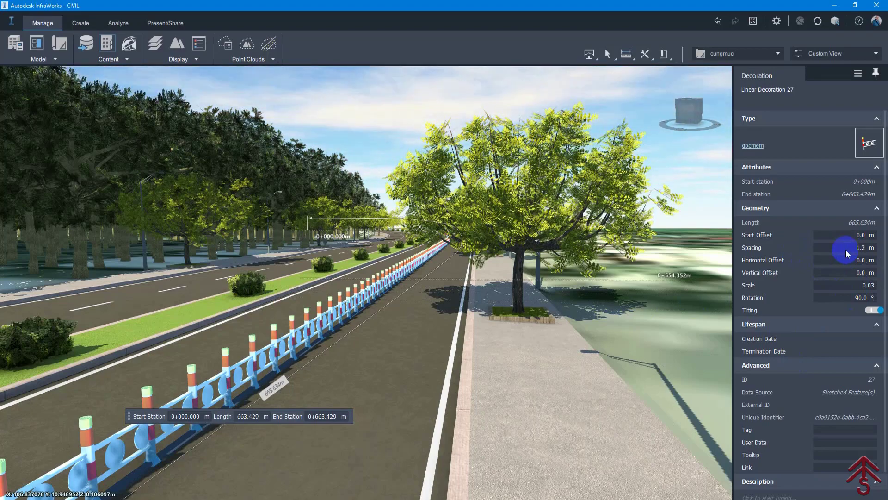
click(645, 290)
scroll(376, 341, up, 5)
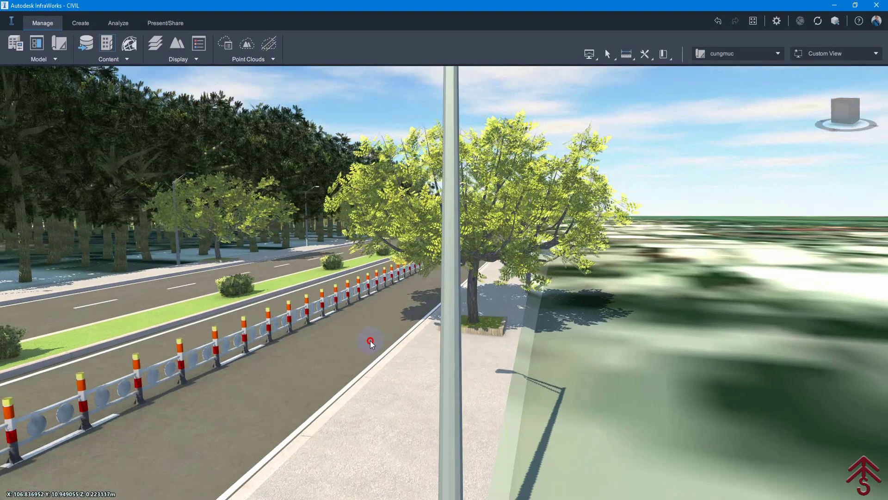
mouse_move(370, 343)
shift+middle_down()
mouse_move(448, 335)
mouse_move(399, 333)
mouse_move(395, 345)
mouse_move(446, 354)
mouse_move(406, 353)
mouse_move(337, 327)
mouse_move(330, 337)
shift+middle_up()
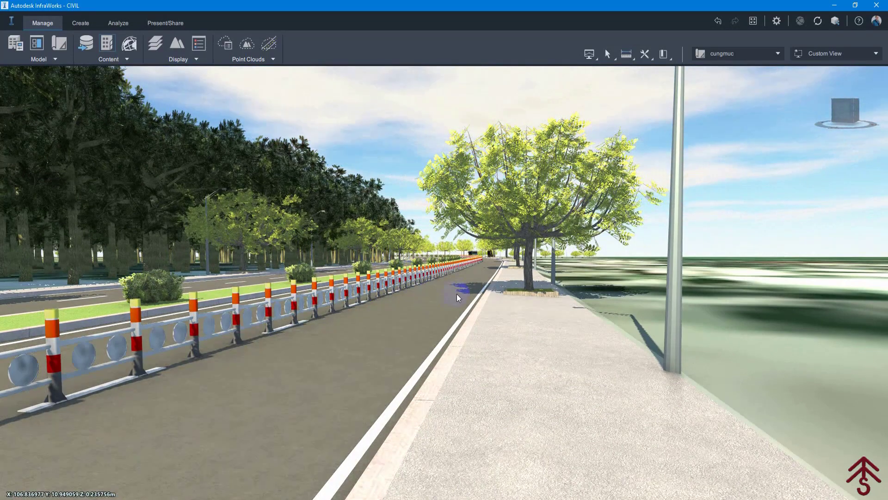
scroll(785, 288, up, 2)
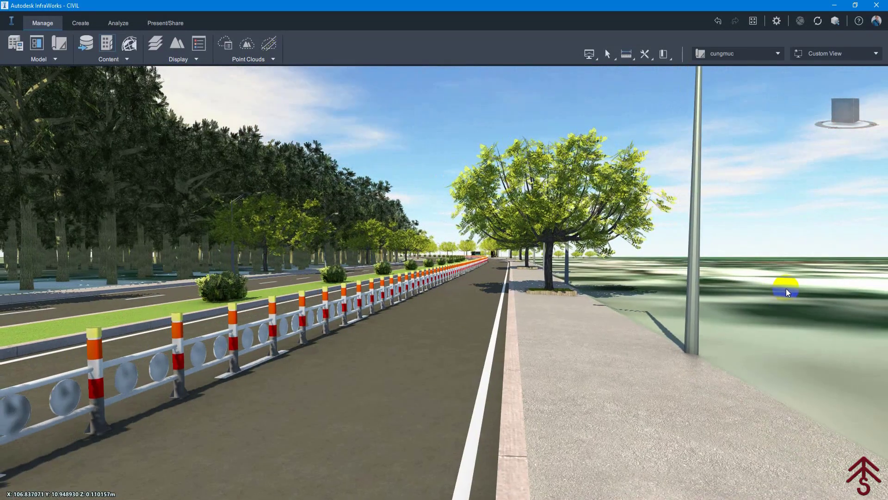